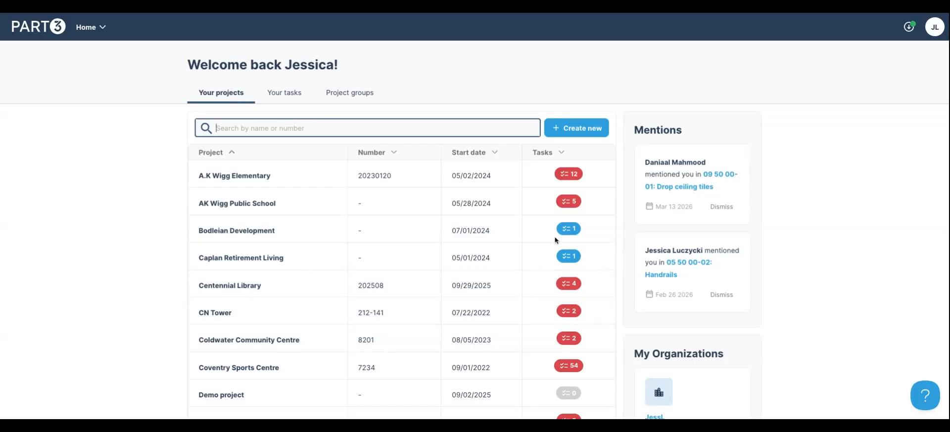
- View the Centennial Library project's overview, return to the home page and look over the project list and organizations
{"action": "left_click", "coordinate": [575, 284]}
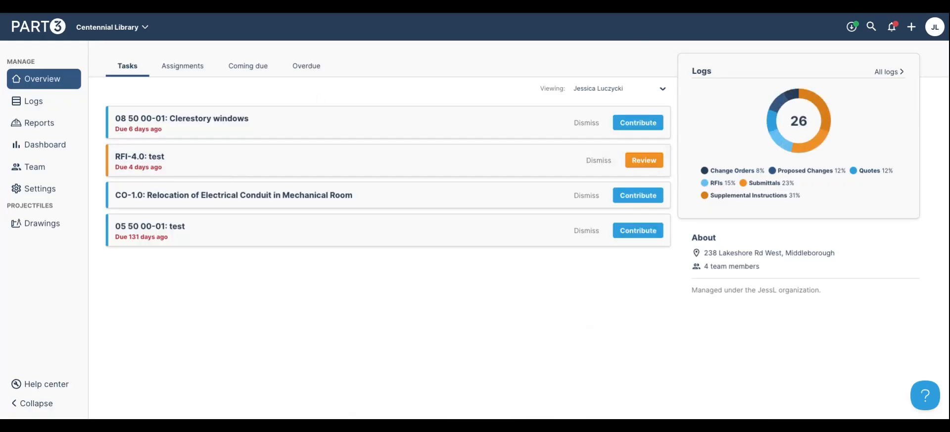
{"action": "key", "text": "alt+Left"}
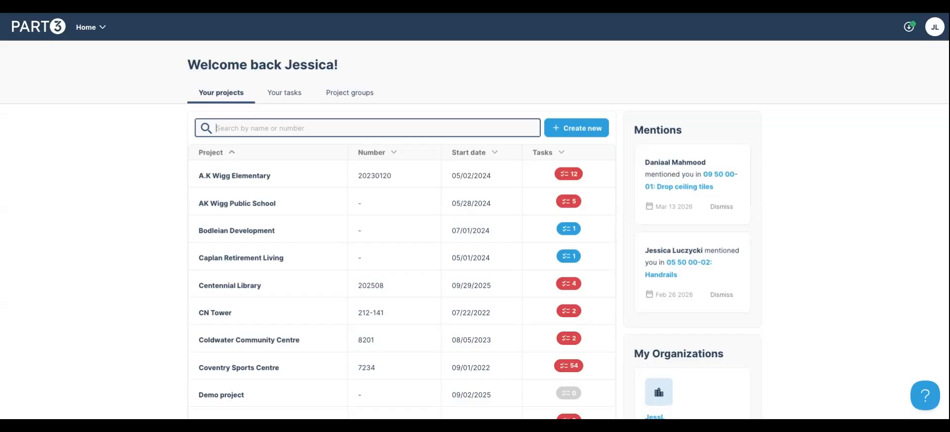
{"action": "scroll", "coordinate": [726, 306], "scroll_direction": "down", "scroll_amount": 3}
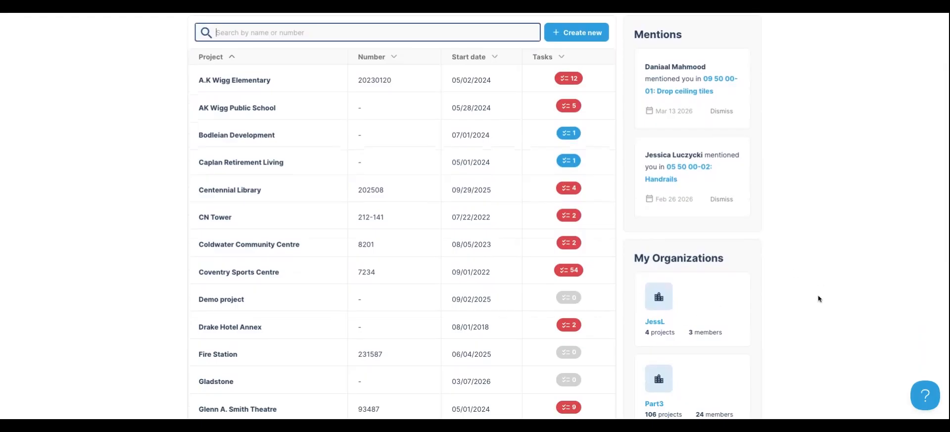
{"action": "scroll", "coordinate": [819, 295], "scroll_direction": "up", "scroll_amount": 1}
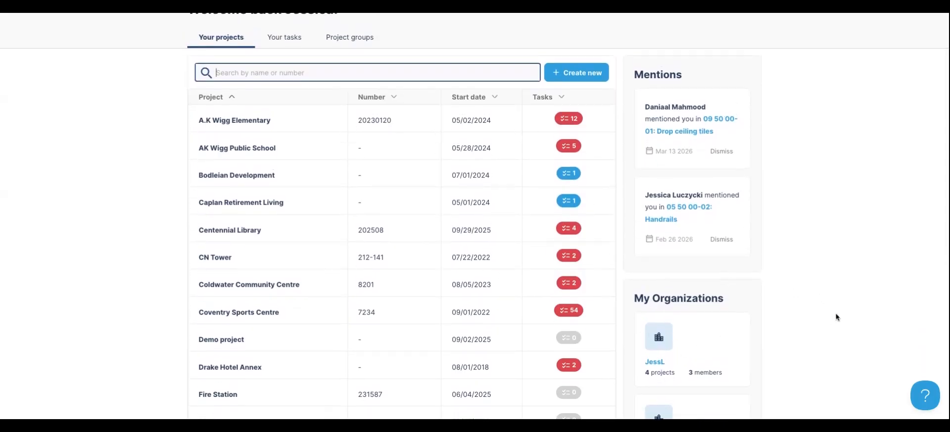
{"action": "scroll", "coordinate": [836, 313], "scroll_direction": "up", "scroll_amount": 2}
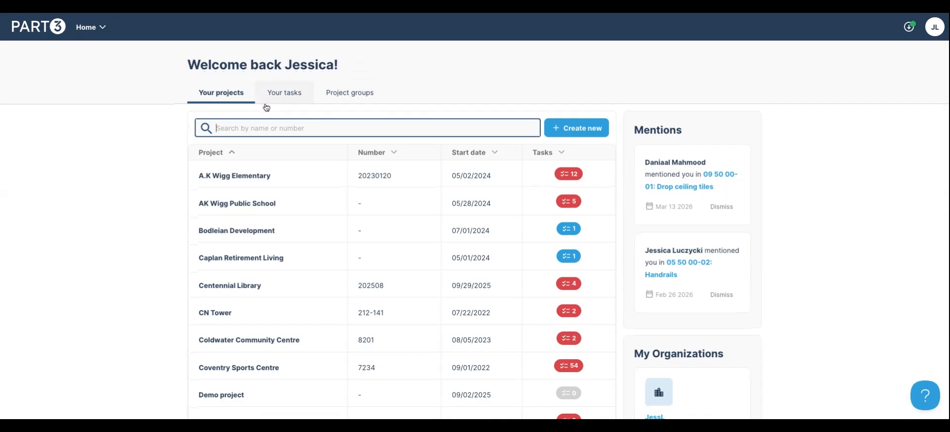
- Review the personal task list sorted by project and the project groups, and return to the project list
{"action": "left_click", "coordinate": [308, 96]}
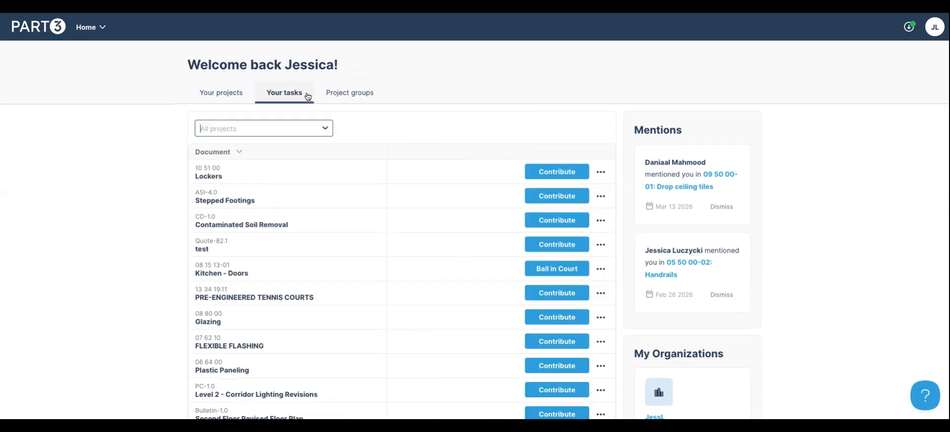
{"action": "left_click", "coordinate": [371, 154]}
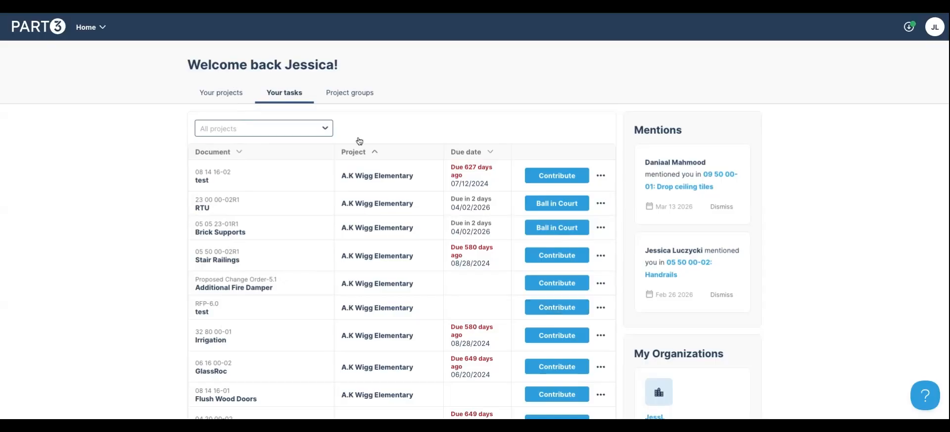
{"action": "left_click", "coordinate": [355, 98]}
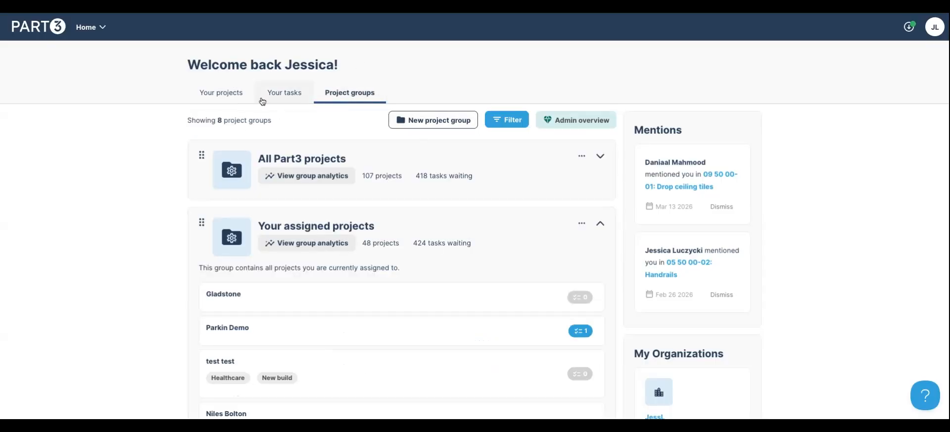
{"action": "left_click", "coordinate": [232, 100]}
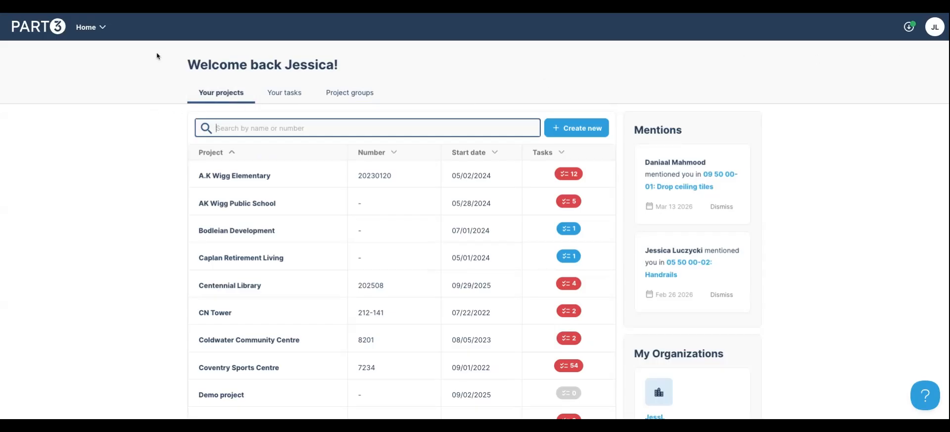
- Open the Part3 organization and show its member list
{"action": "left_click", "coordinate": [89, 28]}
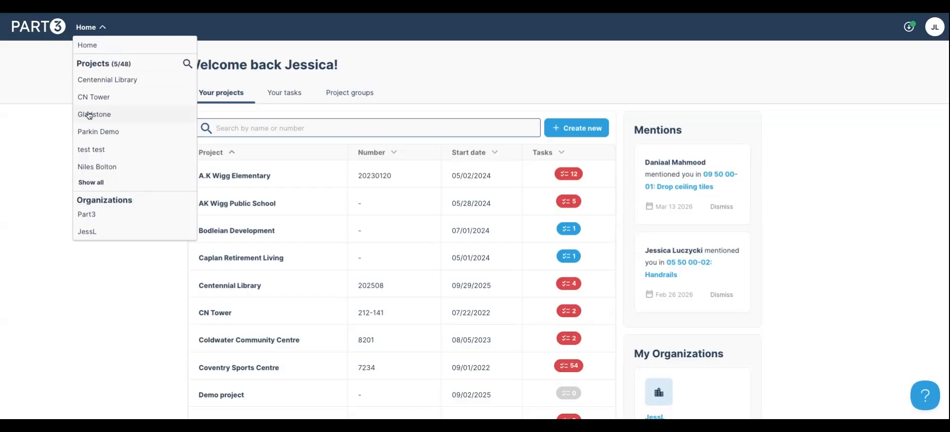
{"action": "left_click", "coordinate": [97, 215]}
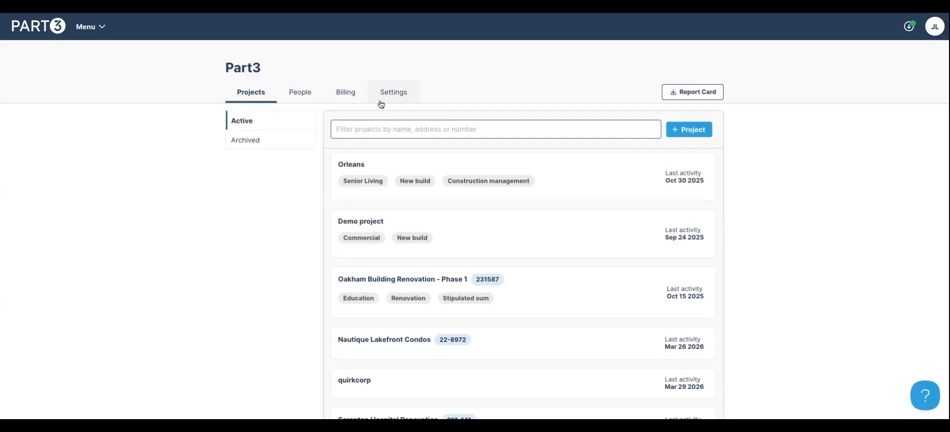
{"action": "left_click", "coordinate": [311, 100]}
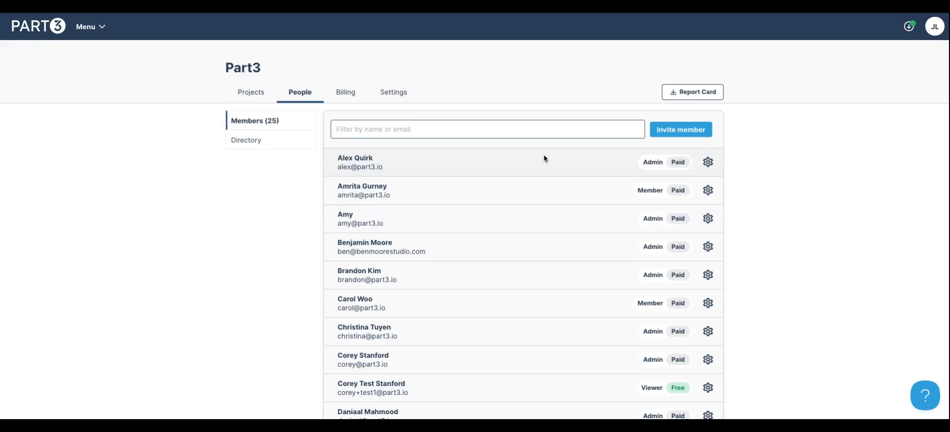
- View the form for inviting a new organization member with its role descriptions, and close it without sending an invite
{"action": "left_click", "coordinate": [674, 136]}
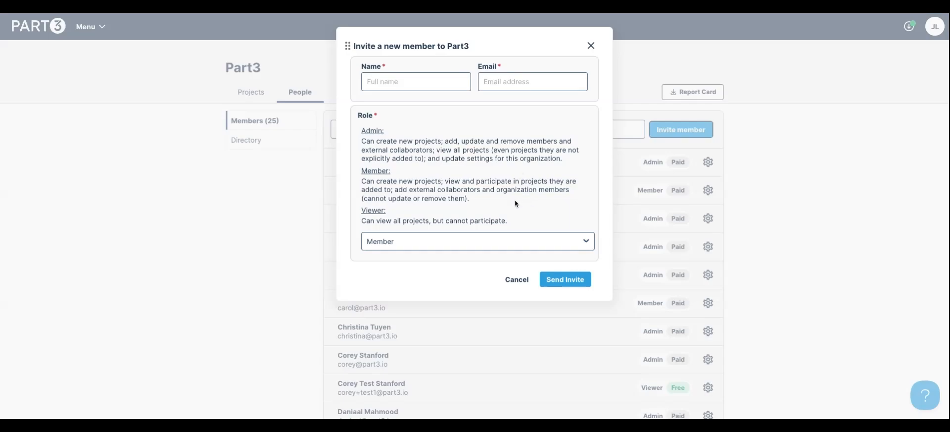
{"action": "left_click_drag", "start_coordinate": [349, 42], "coordinate": [543, 48]}
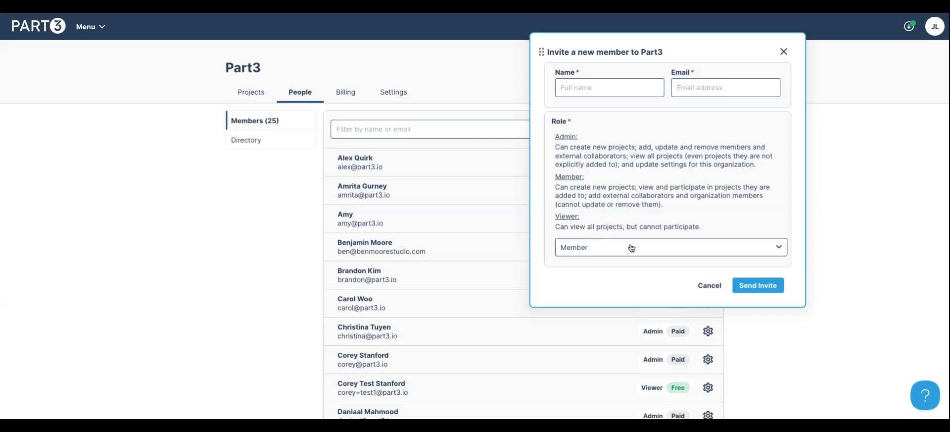
{"action": "left_click", "coordinate": [784, 52]}
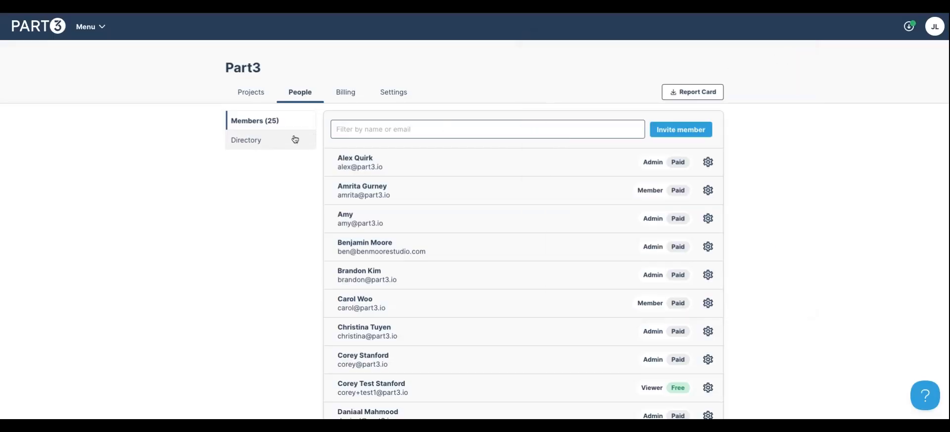
- Open the organization directory and review the contact and company import options, leaving without importing a file
{"action": "left_click", "coordinate": [257, 142]}
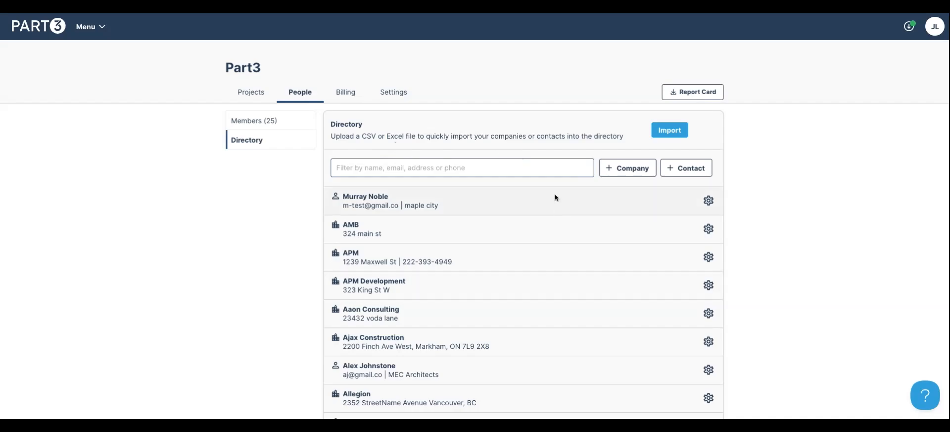
{"action": "left_click", "coordinate": [670, 131]}
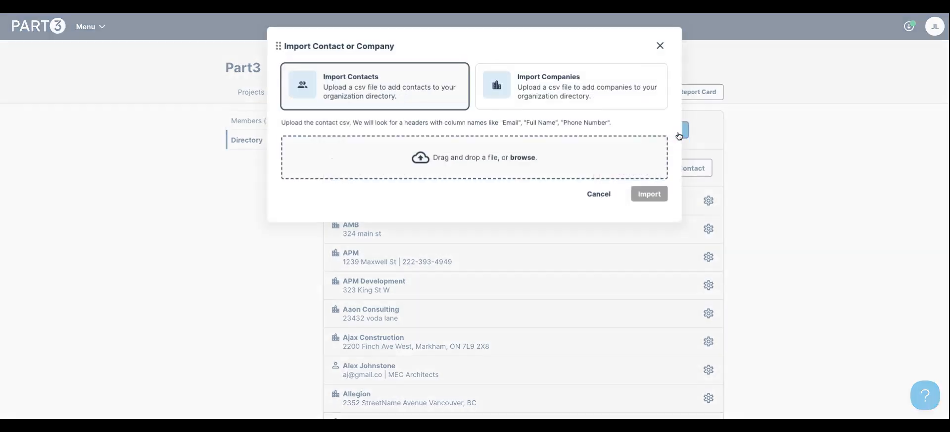
{"action": "left_click_drag", "start_coordinate": [505, 125], "coordinate": [623, 122]}
{"action": "left_click", "coordinate": [622, 123]}
{"action": "left_click", "coordinate": [692, 174]}
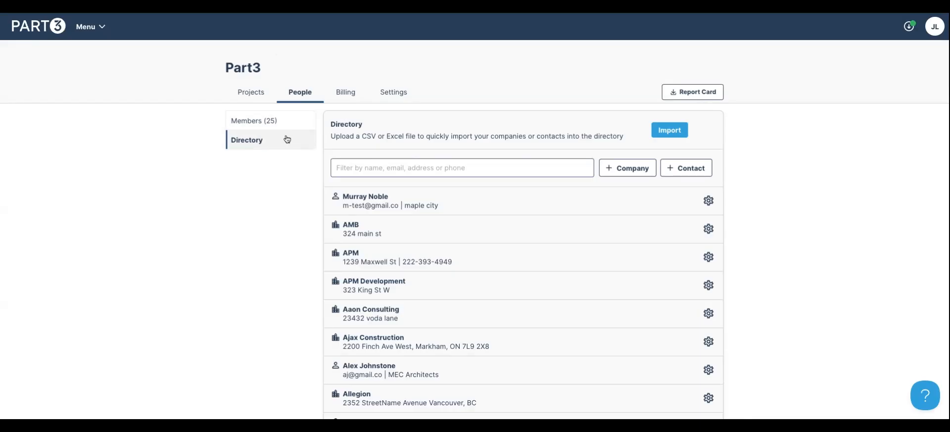
- View the organization's billing plan and its general settings, including logo, name, address and discipline
{"action": "left_click", "coordinate": [359, 100]}
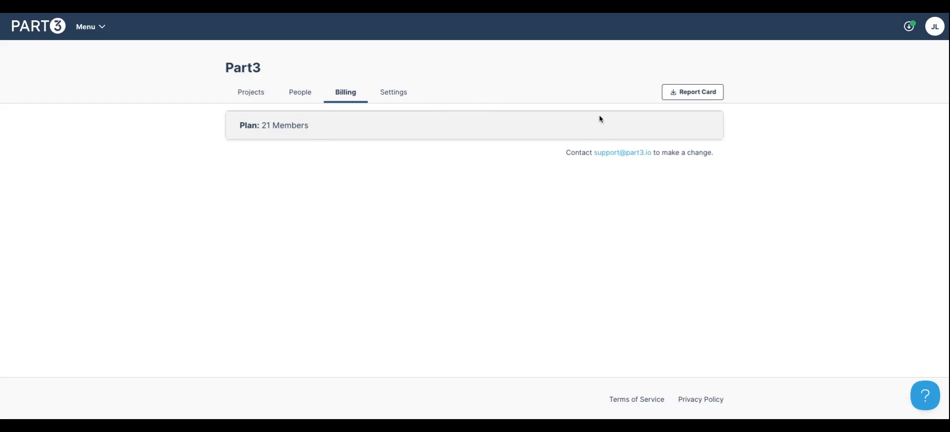
{"action": "left_click", "coordinate": [406, 96]}
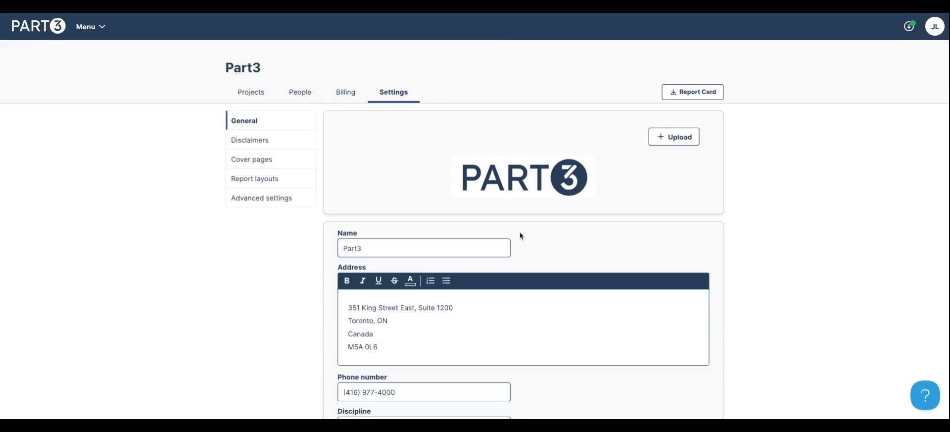
{"action": "scroll", "coordinate": [520, 232], "scroll_direction": "down", "scroll_amount": 1}
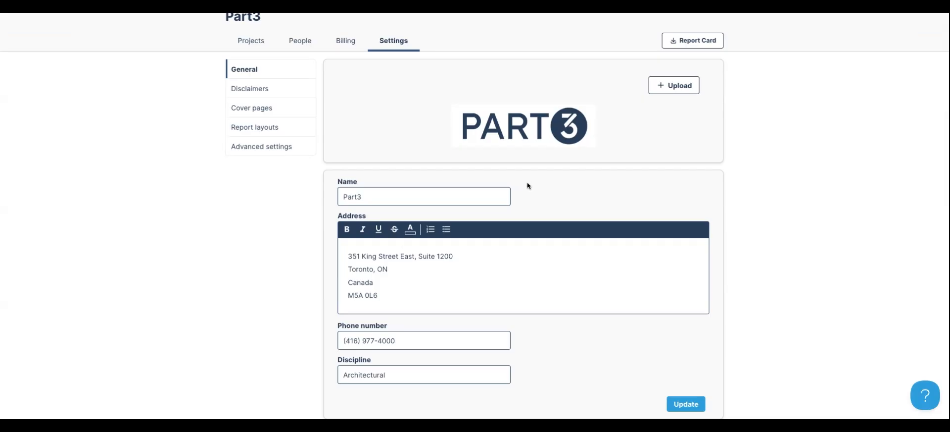
- Show the organization's disclaimers and view the form for creating a new one, cancelling without saving
{"action": "left_click", "coordinate": [286, 93]}
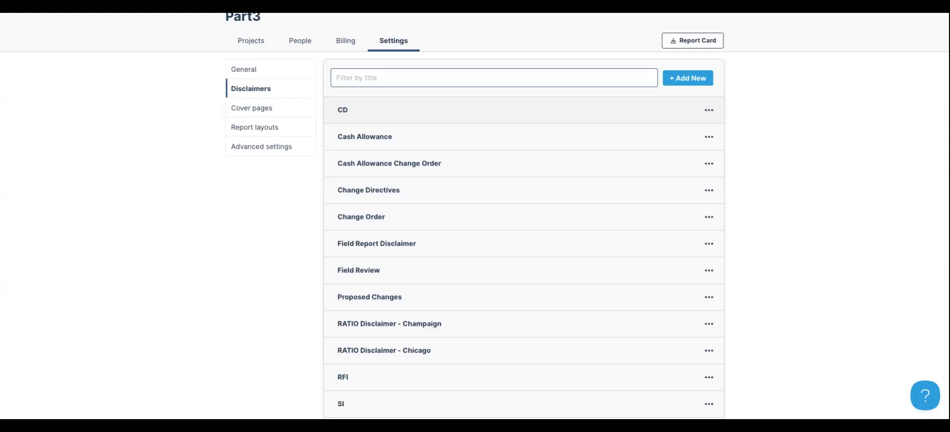
{"action": "left_click", "coordinate": [690, 79]}
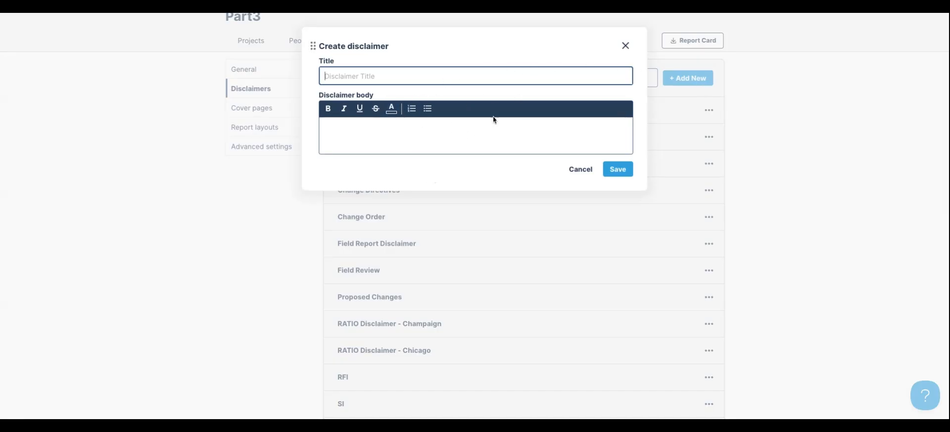
{"action": "left_click", "coordinate": [588, 168]}
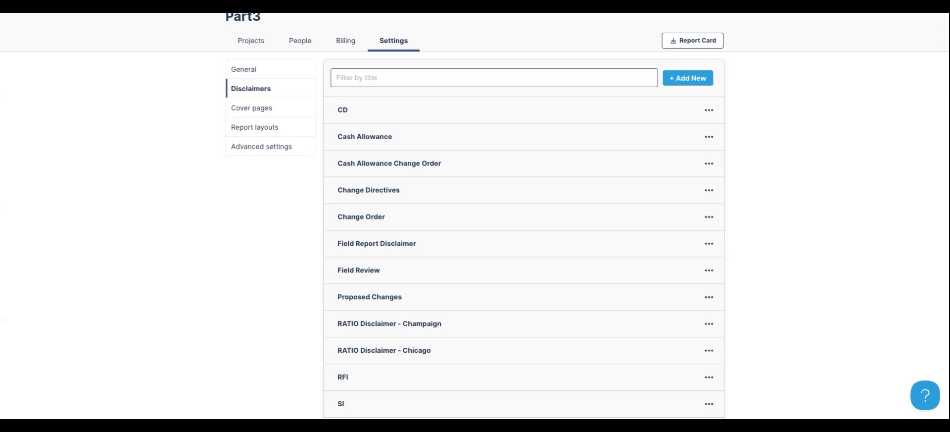
- Show the cover page settings and examine the Proposed Change template's title, ID, display name and main disclaimer
{"action": "left_click", "coordinate": [297, 110]}
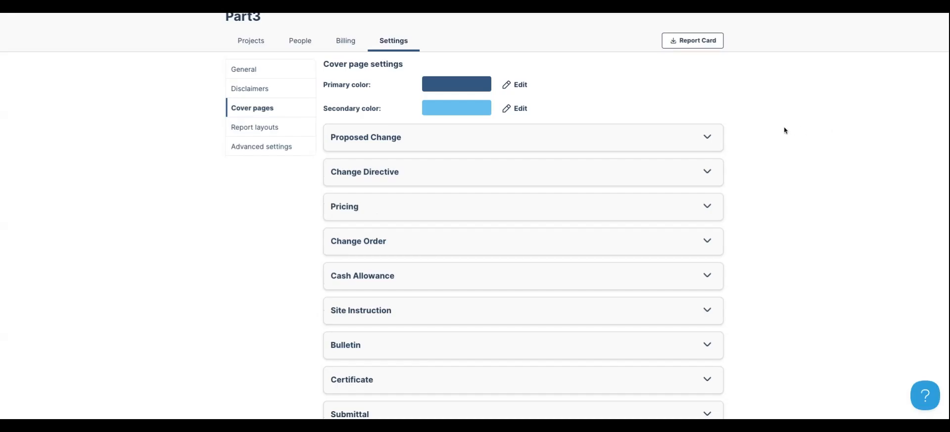
{"action": "scroll", "coordinate": [738, 128], "scroll_direction": "down", "scroll_amount": 1}
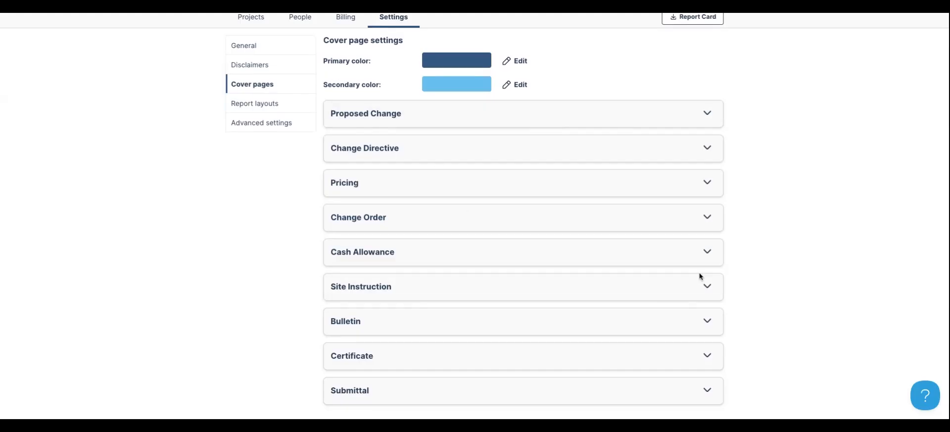
{"action": "left_click", "coordinate": [444, 115]}
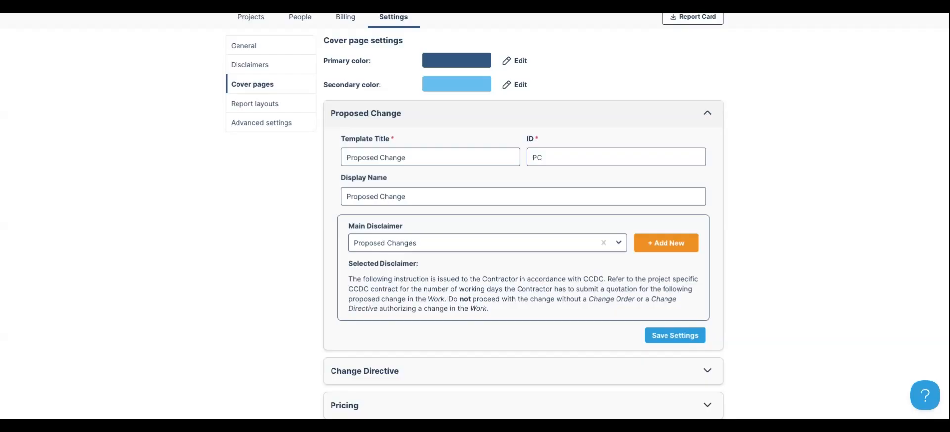
{"action": "scroll", "coordinate": [484, 149], "scroll_direction": "up", "scroll_amount": 1}
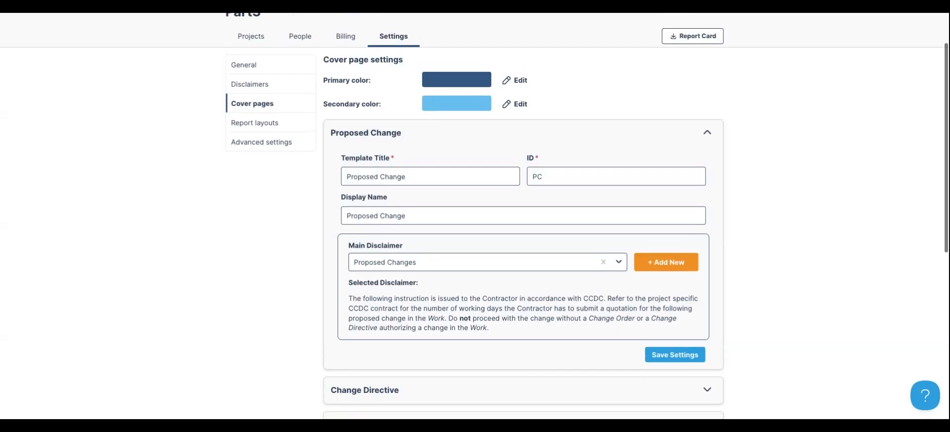
{"action": "left_click", "coordinate": [483, 140]}
- Examine the Site Instruction cover page template and its main disclaimer, and collapse it
{"action": "left_click", "coordinate": [527, 295]}
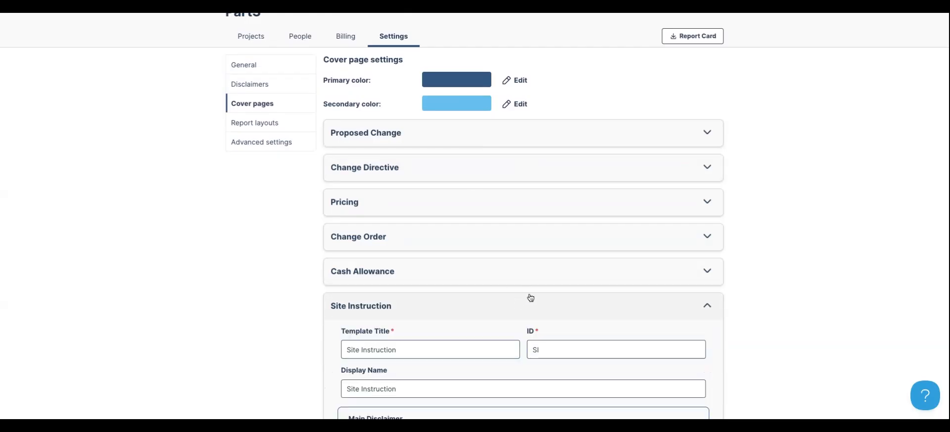
{"action": "scroll", "coordinate": [529, 292], "scroll_direction": "down", "scroll_amount": 2}
{"action": "scroll", "coordinate": [529, 289], "scroll_direction": "down", "scroll_amount": 3}
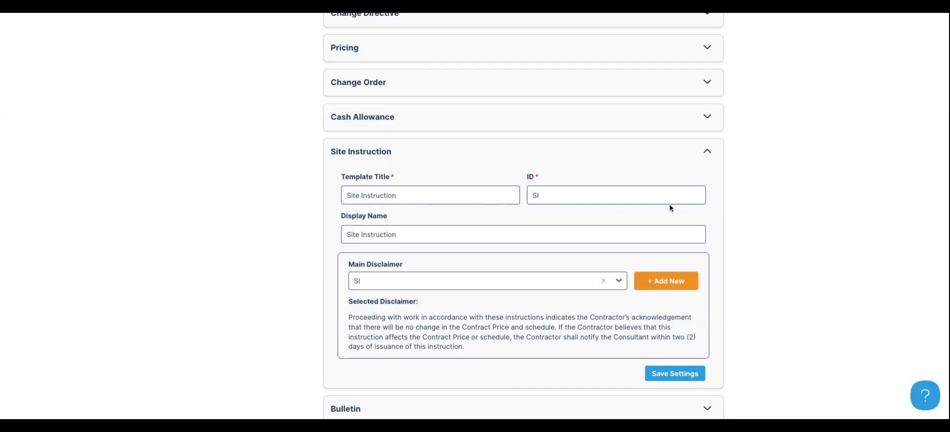
{"action": "left_click", "coordinate": [703, 158]}
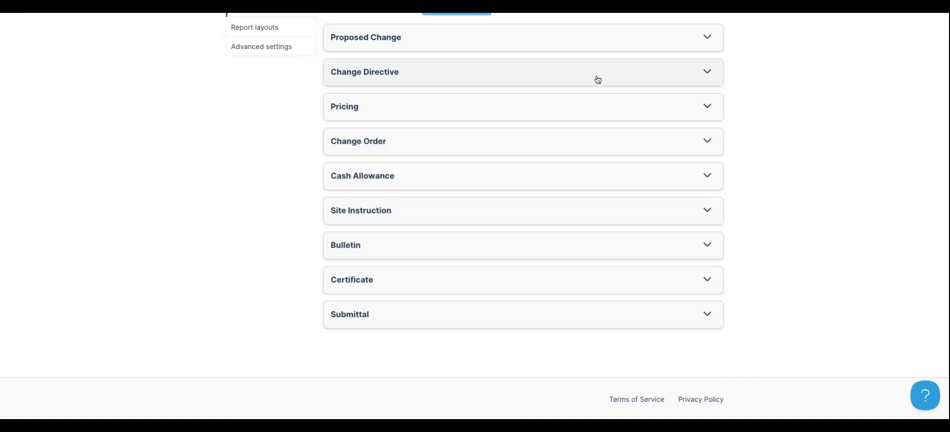
- Reopen the Proposed Change cover page template to check its selected disclaimer and the cover page colors, and collapse it
{"action": "left_click", "coordinate": [621, 46]}
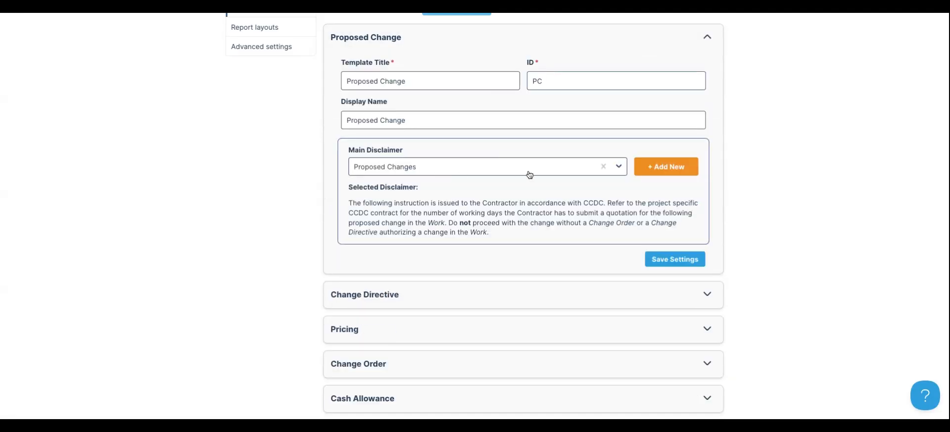
{"action": "scroll", "coordinate": [529, 172], "scroll_direction": "up", "scroll_amount": 1}
{"action": "scroll", "coordinate": [528, 172], "scroll_direction": "up", "scroll_amount": 2}
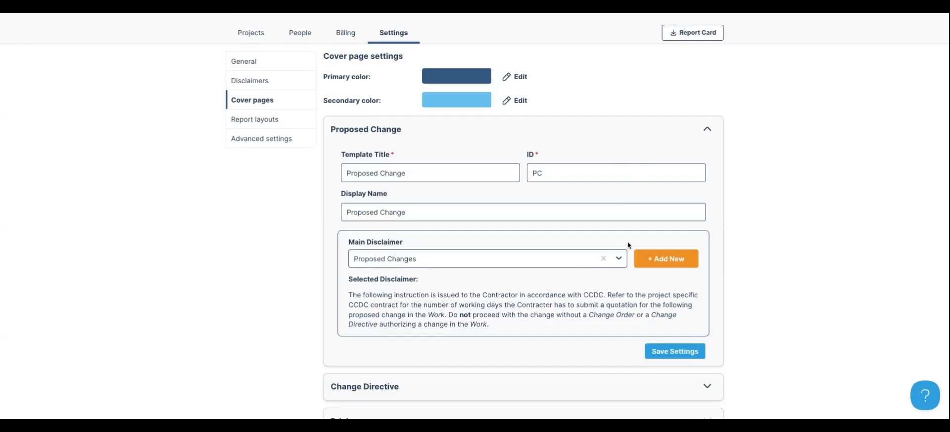
{"action": "left_click", "coordinate": [708, 129]}
- View the organization's report layouts and the project categories in its advanced settings
{"action": "left_click", "coordinate": [303, 122]}
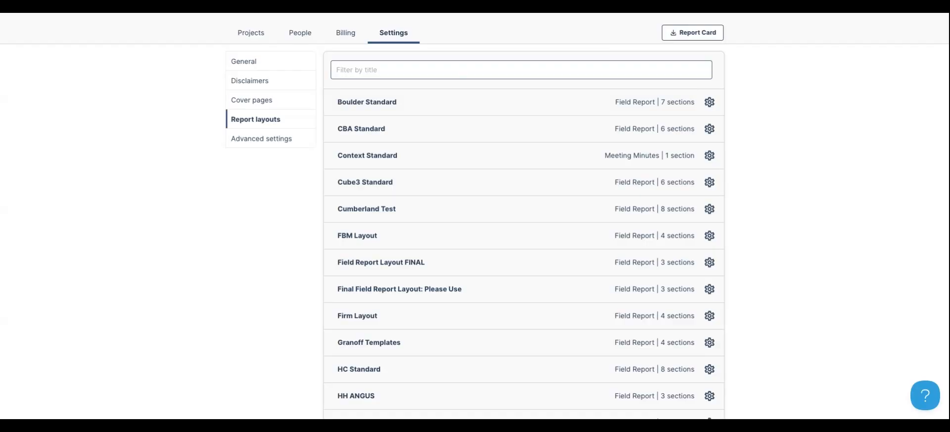
{"action": "left_click", "coordinate": [268, 138]}
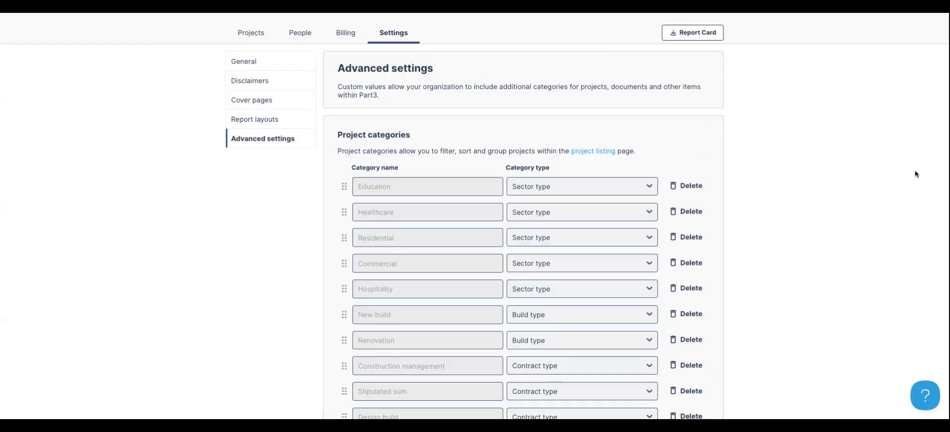
- Examine the project categories with their category types and the default reasons in the organization's advanced settings
{"action": "scroll", "coordinate": [880, 171], "scroll_direction": "down", "scroll_amount": 2}
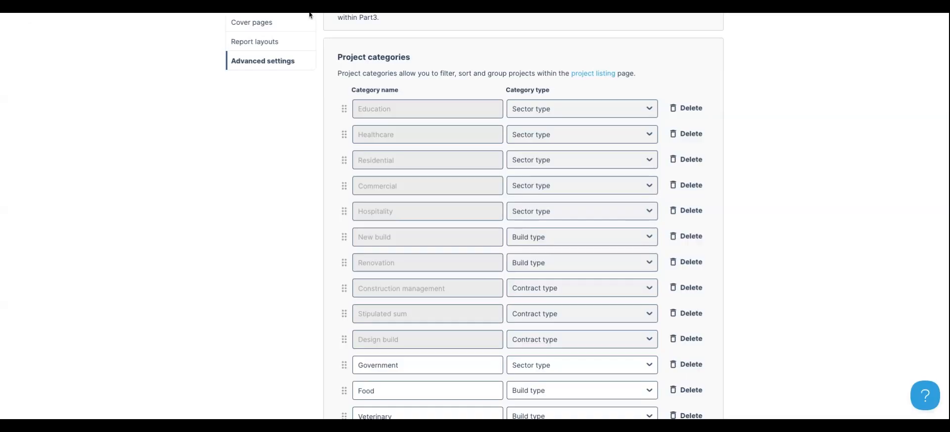
{"action": "scroll", "coordinate": [435, 120], "scroll_direction": "down", "scroll_amount": 1}
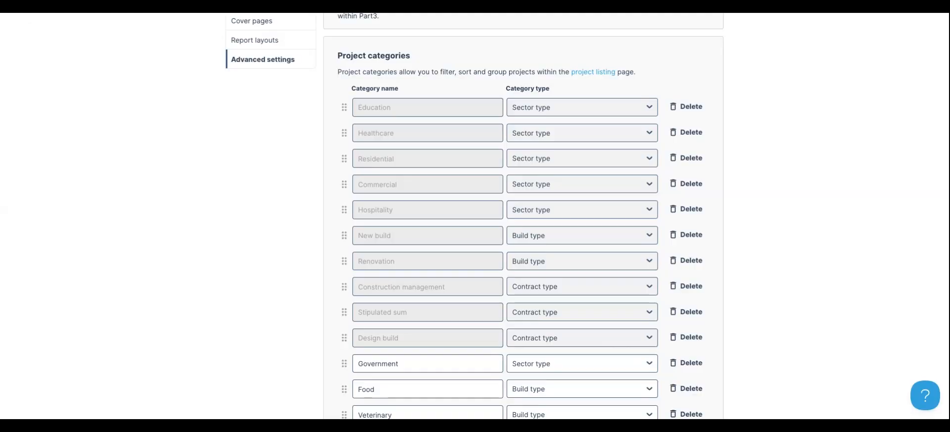
{"action": "scroll", "coordinate": [525, 218], "scroll_direction": "down", "scroll_amount": 3}
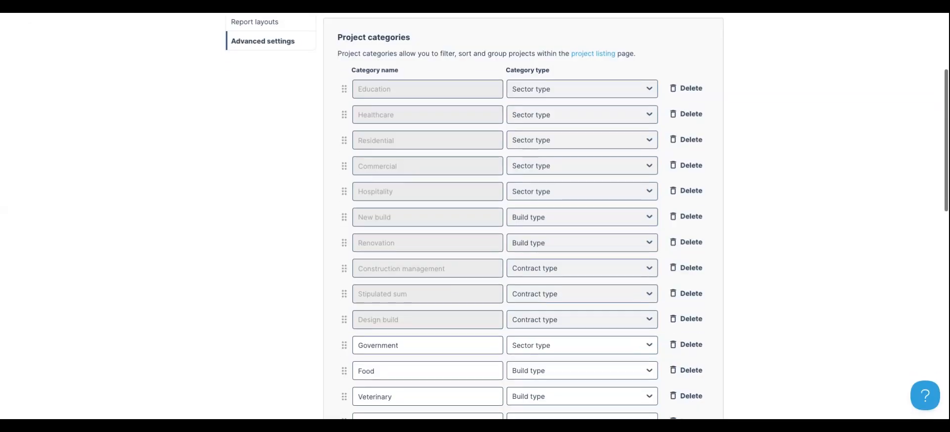
{"action": "scroll", "coordinate": [724, 75], "scroll_direction": "down", "scroll_amount": 3}
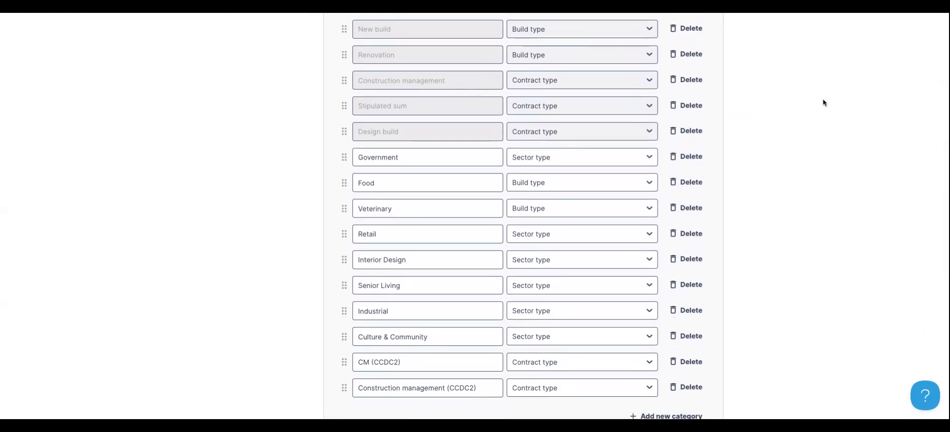
{"action": "scroll", "coordinate": [817, 116], "scroll_direction": "down", "scroll_amount": 6}
{"action": "scroll", "coordinate": [817, 116], "scroll_direction": "down", "scroll_amount": 5}
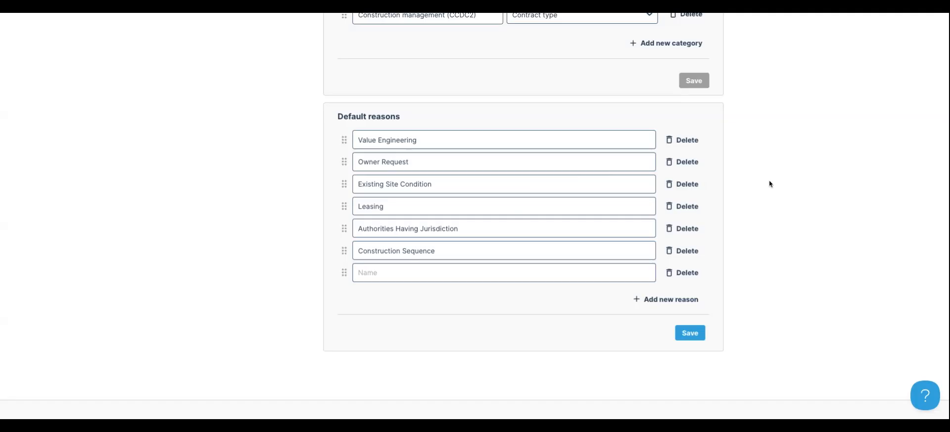
{"action": "scroll", "coordinate": [769, 184], "scroll_direction": "up", "scroll_amount": 8}
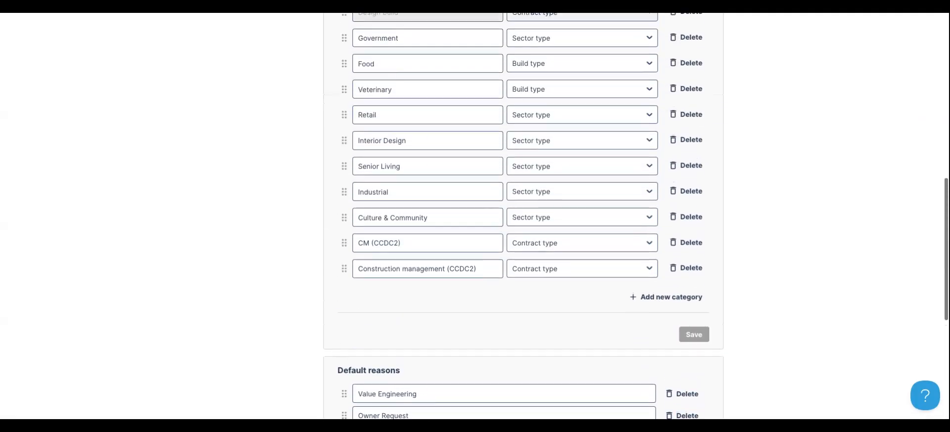
{"action": "scroll", "coordinate": [525, 216], "scroll_direction": "up", "scroll_amount": 7}
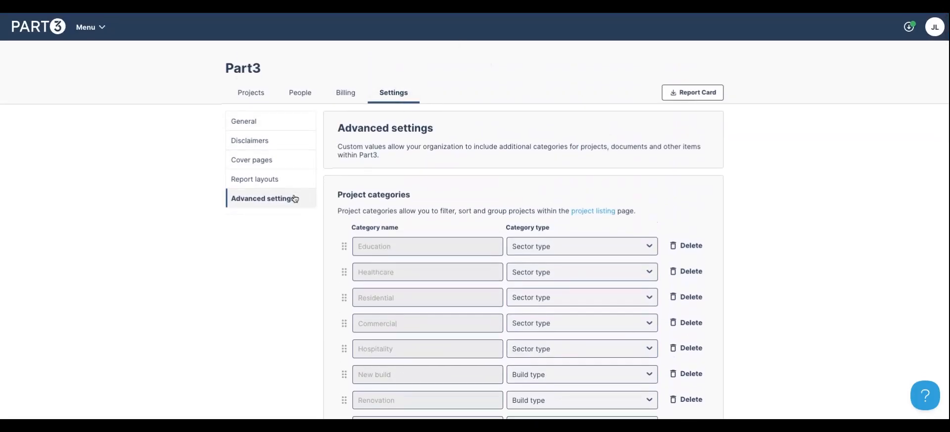
- Show the Part3 organization's active projects and start a new project in it
{"action": "left_click", "coordinate": [251, 94]}
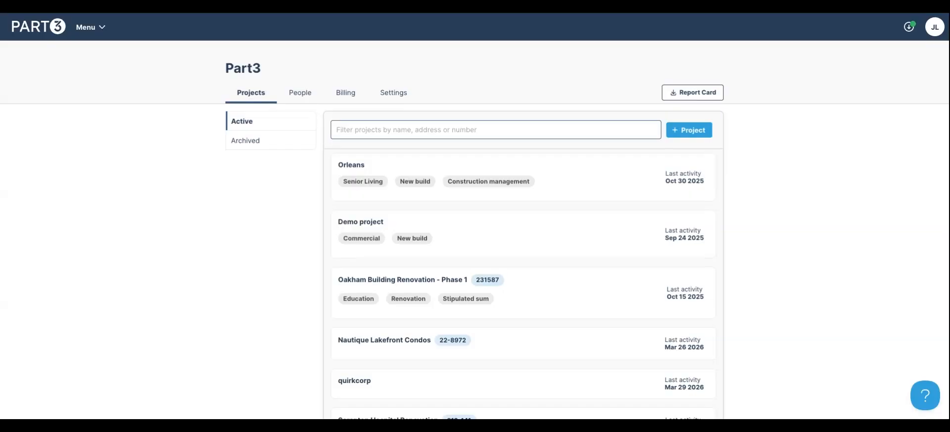
{"action": "left_click", "coordinate": [102, 33]}
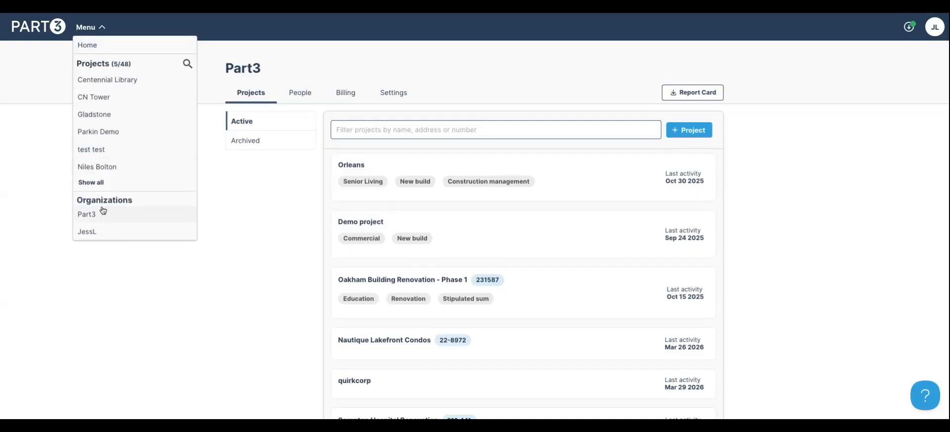
{"action": "left_click", "coordinate": [838, 141]}
{"action": "left_click", "coordinate": [699, 131]}
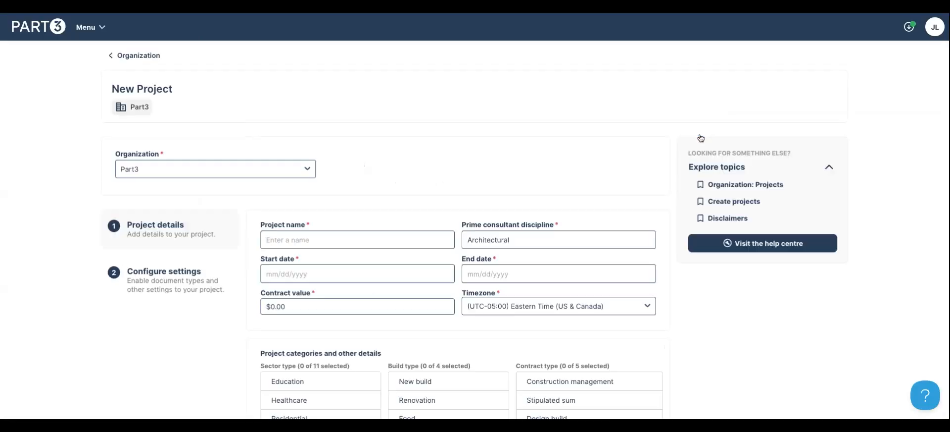
{"action": "scroll", "coordinate": [760, 141], "scroll_direction": "down", "scroll_amount": 4}
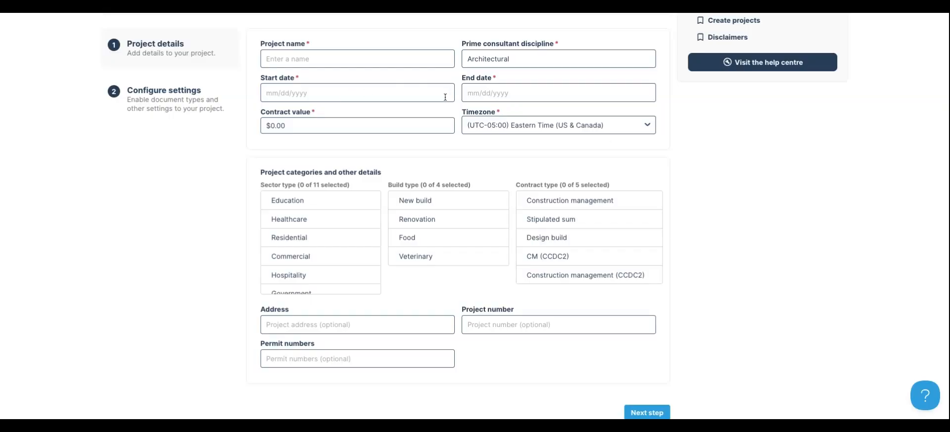
- Name the project Getting Started, with start date 03/12/2026 and end date 03/11/2028
{"action": "left_click", "coordinate": [347, 65]}
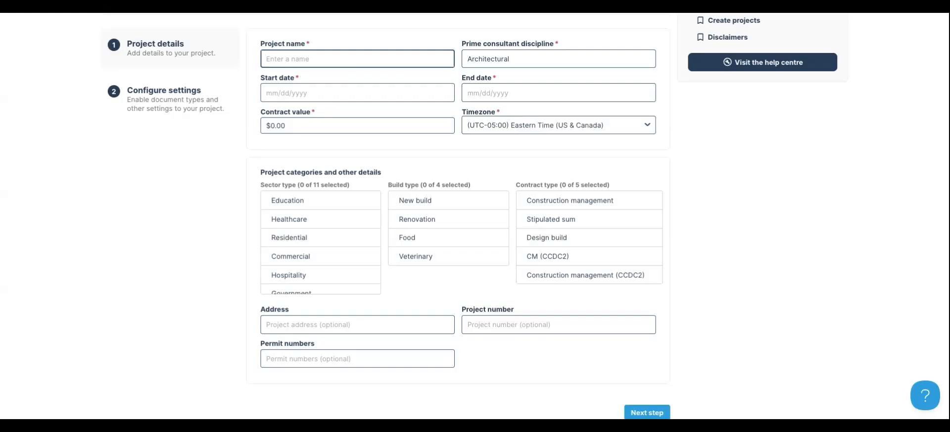
{"action": "type", "text": "Getting Started"}
{"action": "left_click", "coordinate": [341, 91]}
{"action": "left_click", "coordinate": [379, 192]}
{"action": "left_click", "coordinate": [513, 92]}
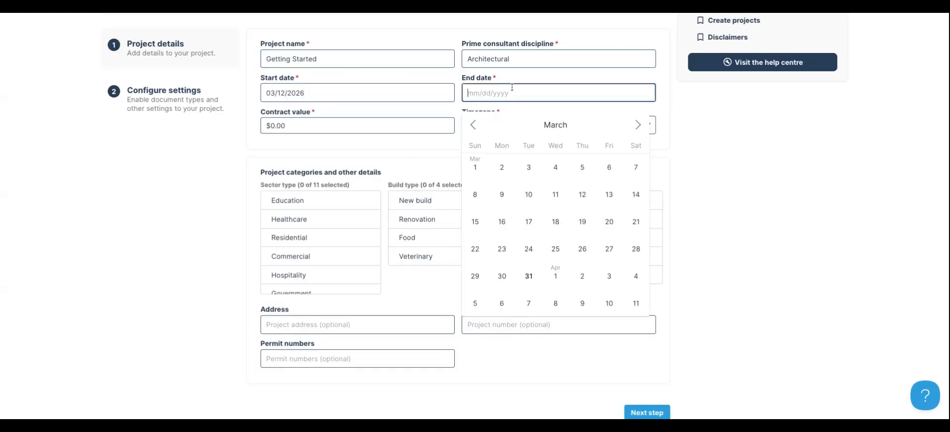
{"action": "left_click", "coordinate": [556, 194]}
{"action": "left_click", "coordinate": [553, 90]}
{"action": "key", "text": "BackSpace"}
{"action": "type", "text": "8"}
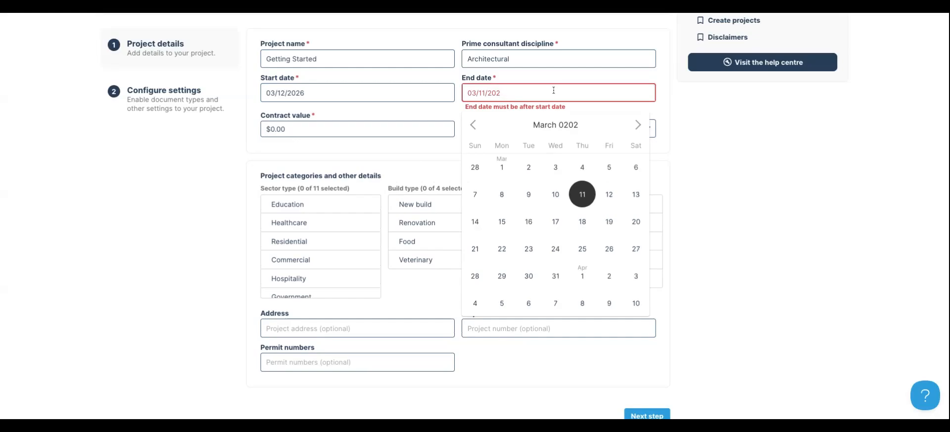
{"action": "left_click", "coordinate": [308, 147]}
- Set the project's contract value to $100,000.00
{"action": "left_click", "coordinate": [270, 127]}
{"action": "type", "text": "10000"}
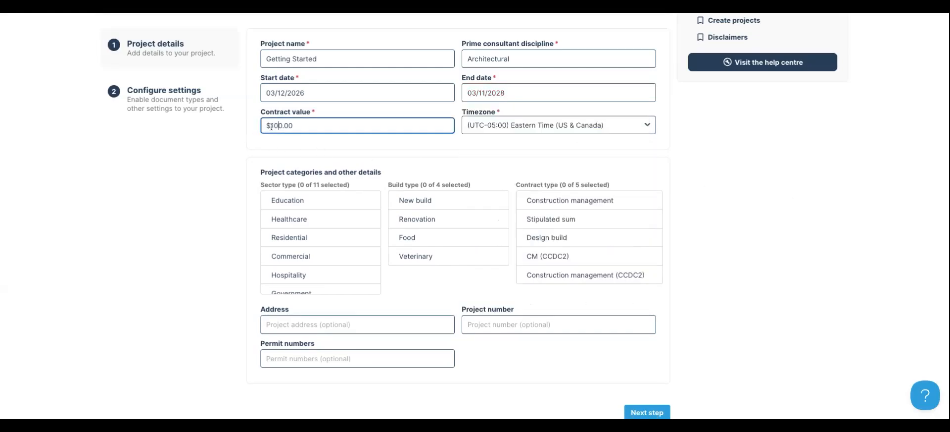
{"action": "left_click", "coordinate": [324, 144]}
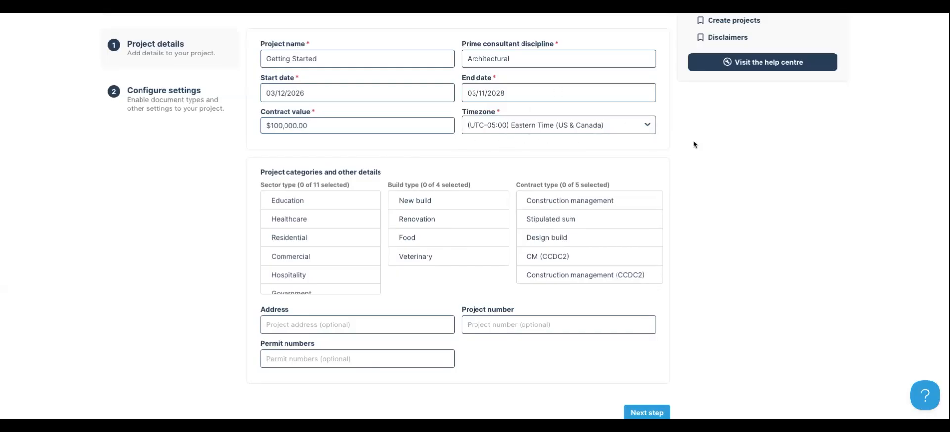
- Assign the Education sector type and New build build type to the project, and continue to its settings configuration
{"action": "scroll", "coordinate": [693, 144], "scroll_direction": "down", "scroll_amount": 1}
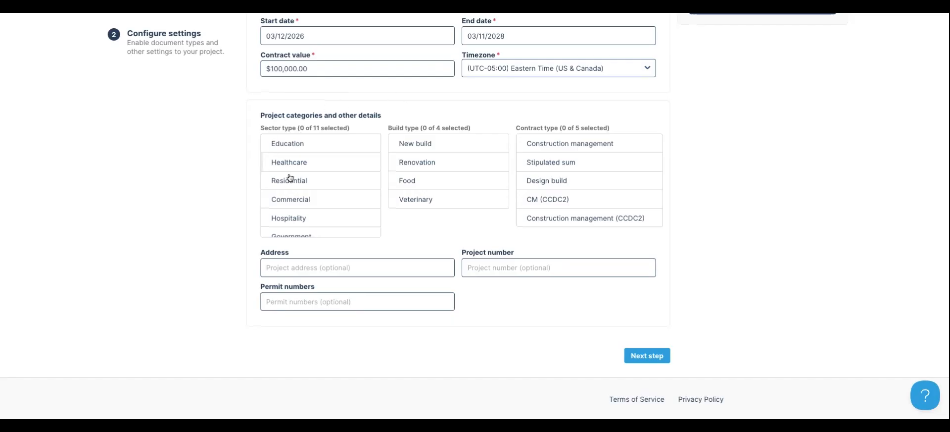
{"action": "scroll", "coordinate": [606, 149], "scroll_direction": "up", "scroll_amount": 1}
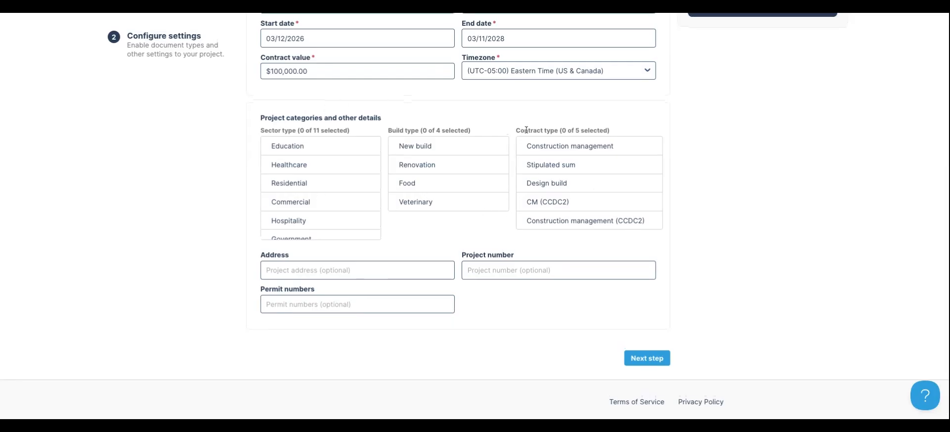
{"action": "left_click", "coordinate": [311, 150]}
{"action": "left_click", "coordinate": [416, 153]}
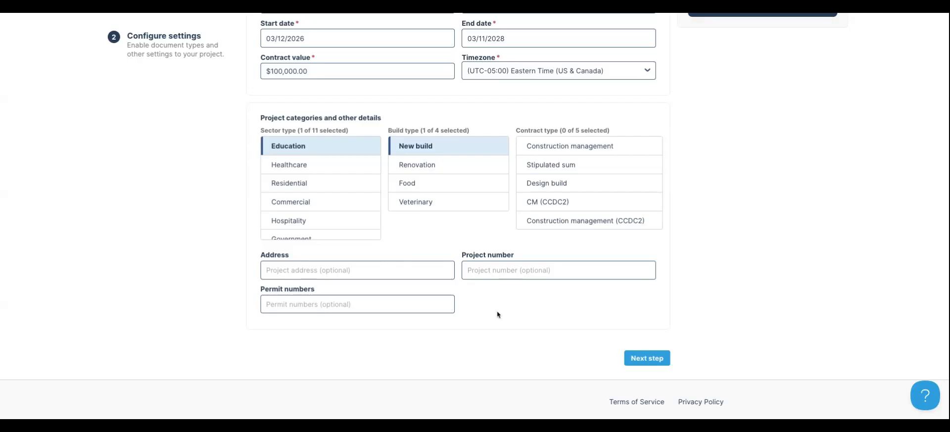
{"action": "left_click", "coordinate": [651, 351]}
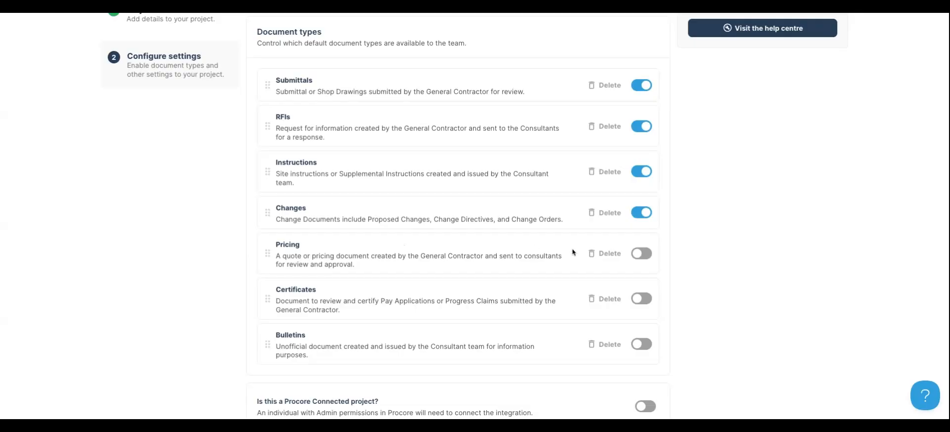
- Enable the Pricing document type in addition to the default ones and create the project
{"action": "left_click", "coordinate": [647, 254]}
{"action": "left_click_drag", "start_coordinate": [509, 219], "coordinate": [572, 223]}
{"action": "left_click", "coordinate": [572, 223]}
{"action": "scroll", "coordinate": [698, 177], "scroll_direction": "down", "scroll_amount": 2}
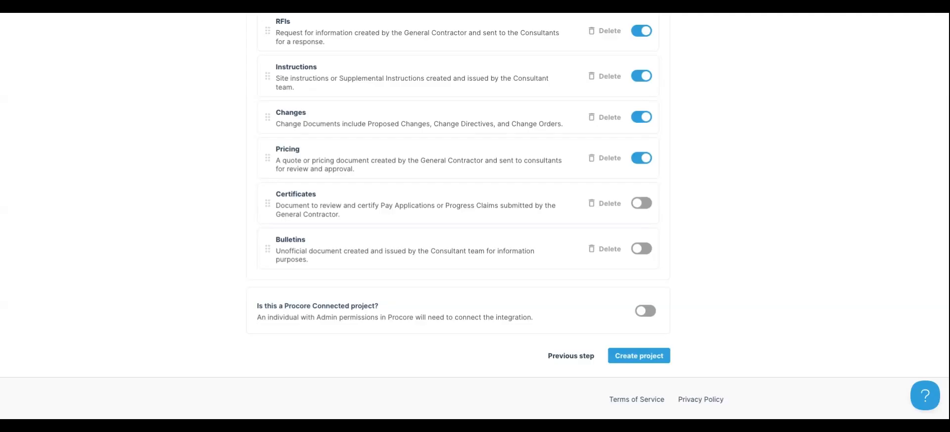
{"action": "left_click", "coordinate": [653, 356]}
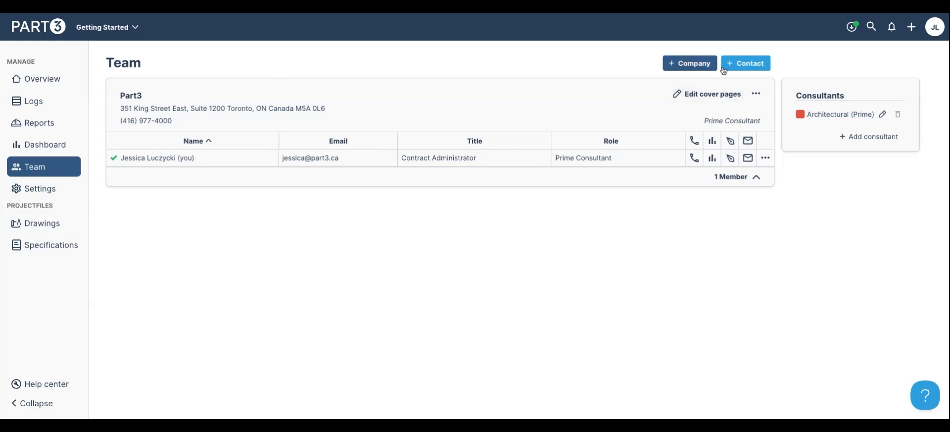
- Start adding a new company named "getting started" to the project team and fill in its address
{"action": "left_click", "coordinate": [695, 63]}
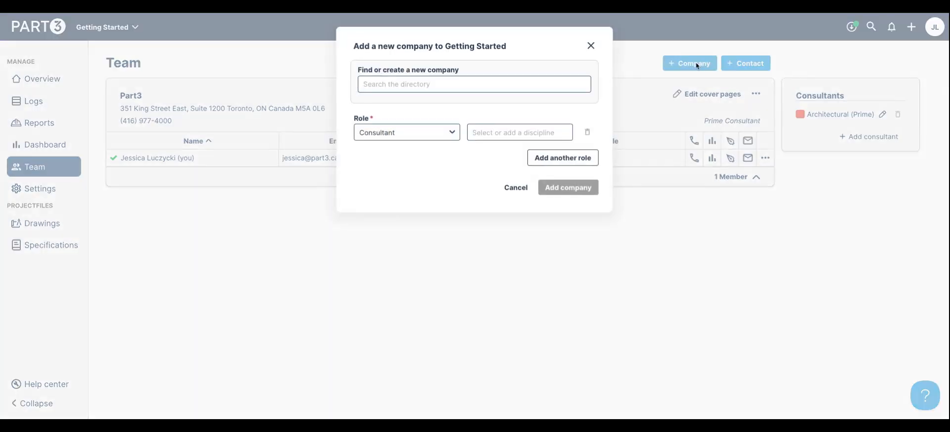
{"action": "left_click", "coordinate": [486, 84]}
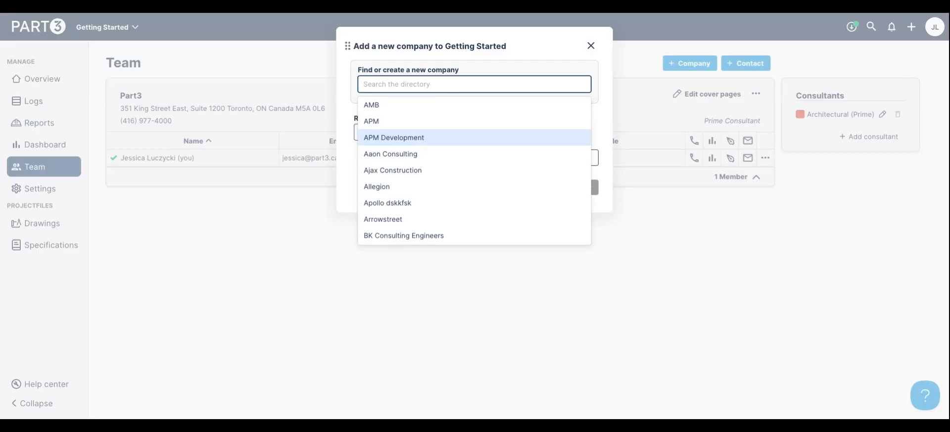
{"action": "type", "text": "getting started"}
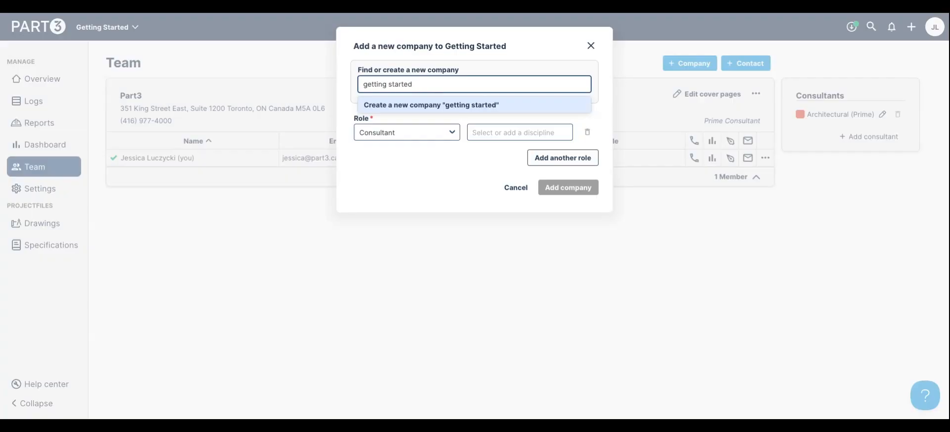
{"action": "left_click", "coordinate": [387, 105]}
{"action": "scroll", "coordinate": [441, 121], "scroll_direction": "down", "scroll_amount": 2}
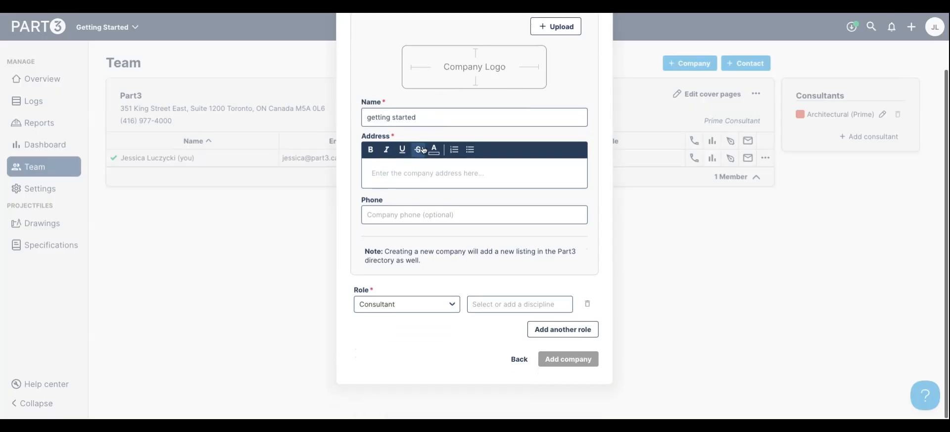
{"action": "left_click", "coordinate": [447, 173]}
{"action": "type", "text": "123"}
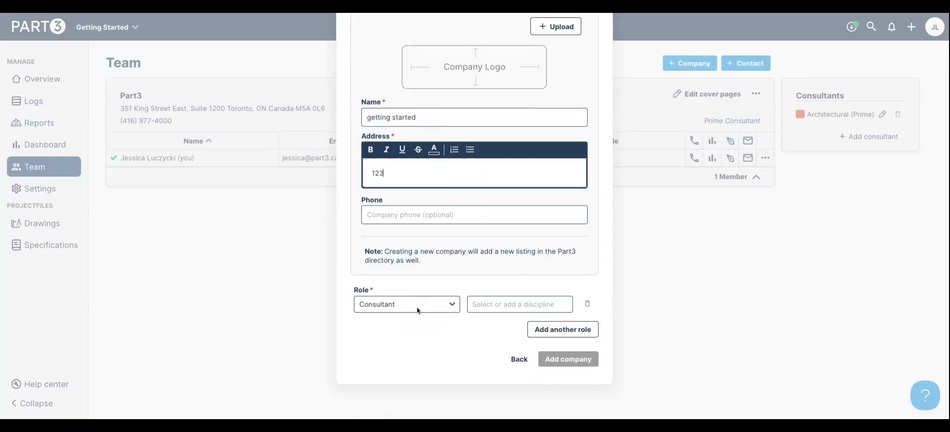
- Check the available company roles, keep Consultant, and create LEED as its discipline
{"action": "left_click", "coordinate": [430, 305]}
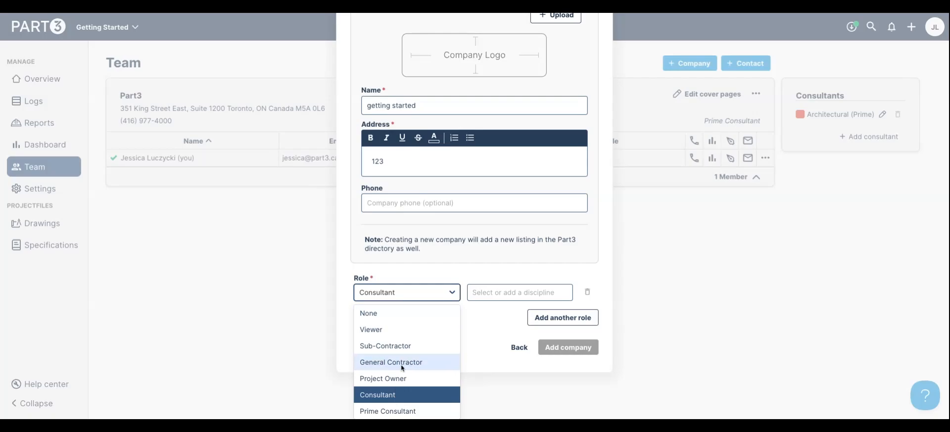
{"action": "left_click", "coordinate": [474, 378]}
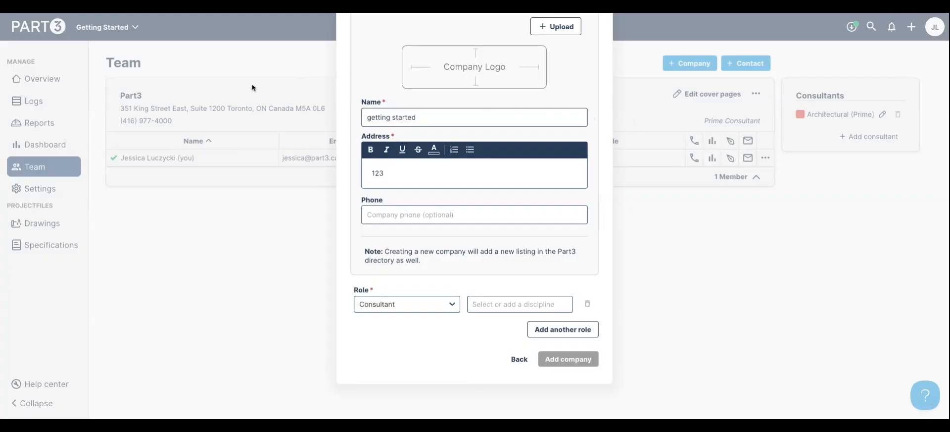
{"action": "left_click", "coordinate": [485, 306]}
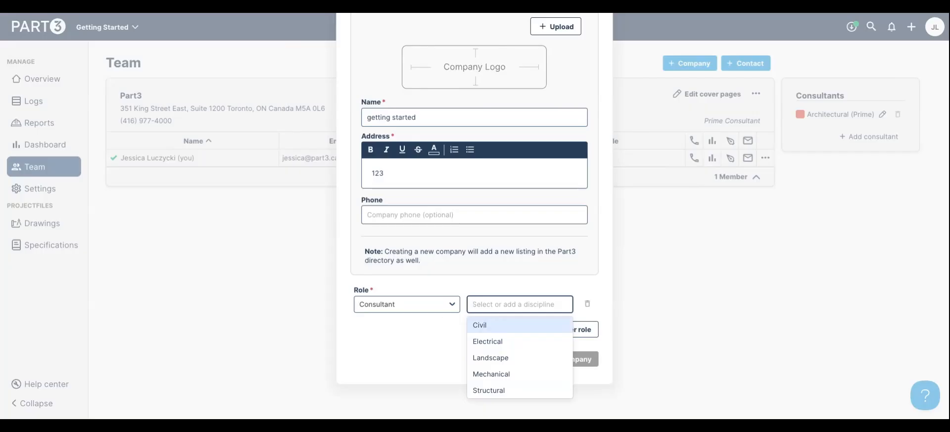
{"action": "type", "text": "LEED"}
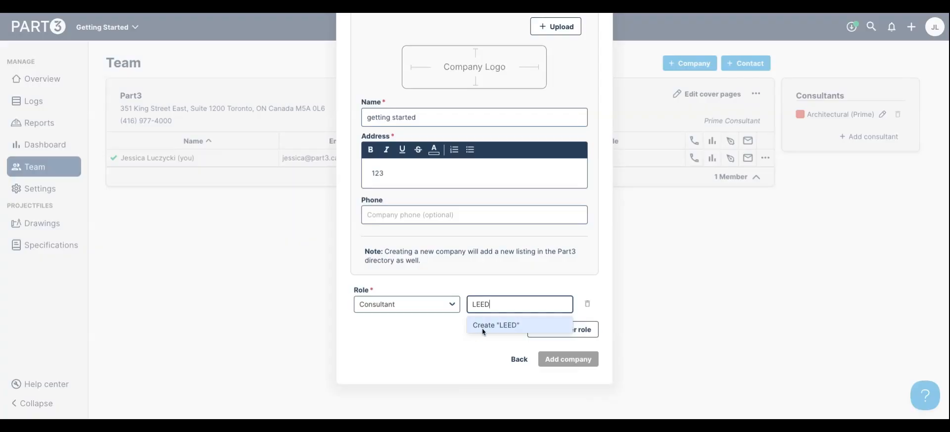
{"action": "left_click", "coordinate": [483, 324]}
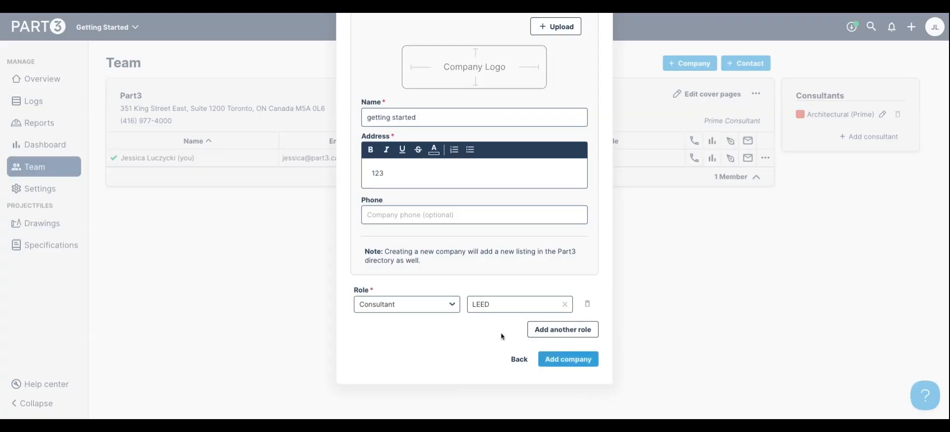
- Add Consultant roles for the Electrical and Landscape disciplines to the getting started company and add the company to the project
{"action": "left_click", "coordinate": [555, 335]}
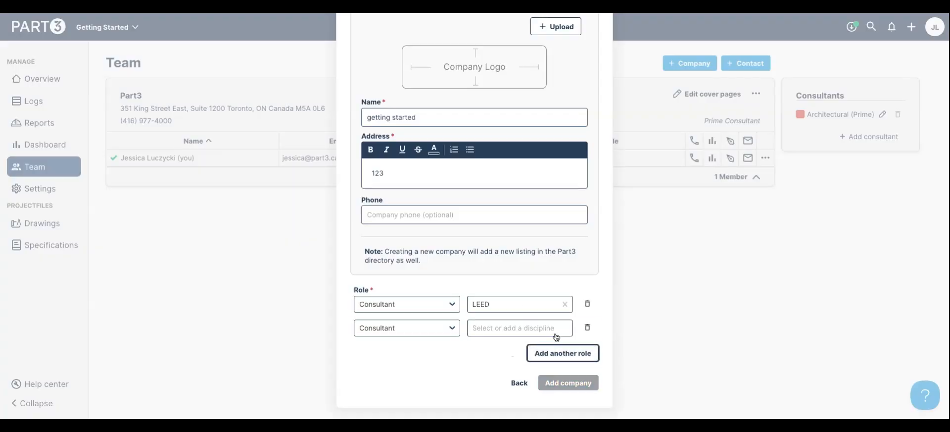
{"action": "left_click", "coordinate": [539, 329]}
{"action": "left_click", "coordinate": [525, 343]}
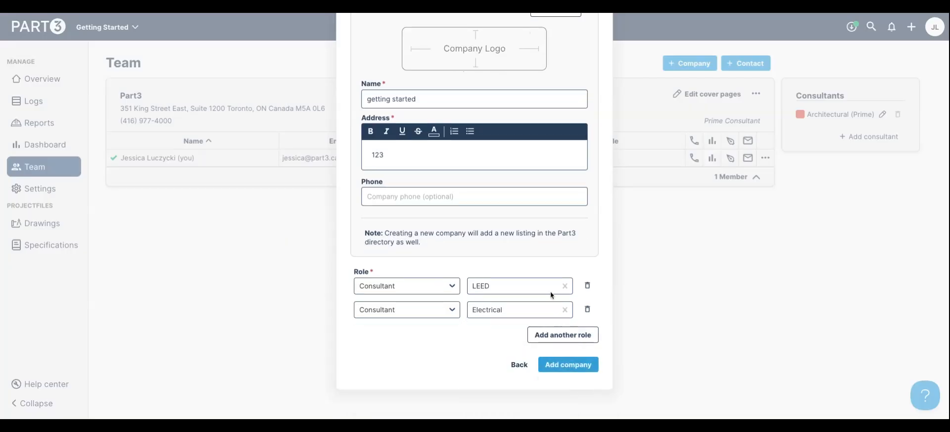
{"action": "left_click", "coordinate": [561, 331]}
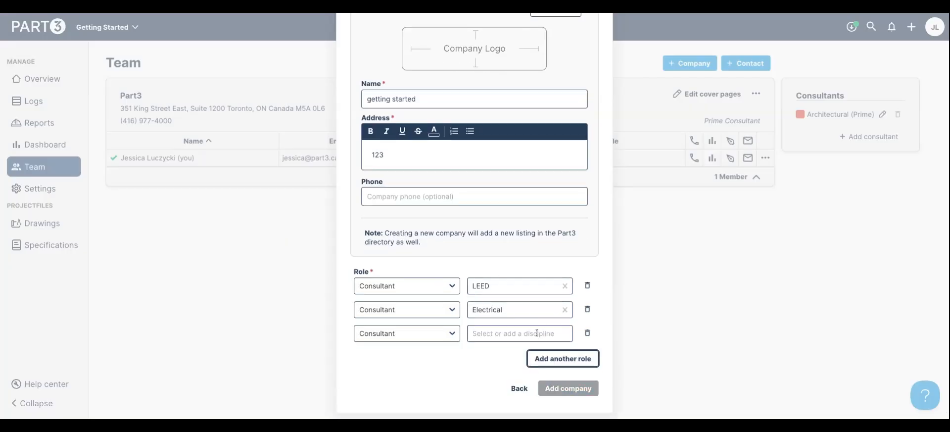
{"action": "left_click", "coordinate": [527, 331]}
{"action": "left_click", "coordinate": [520, 375]}
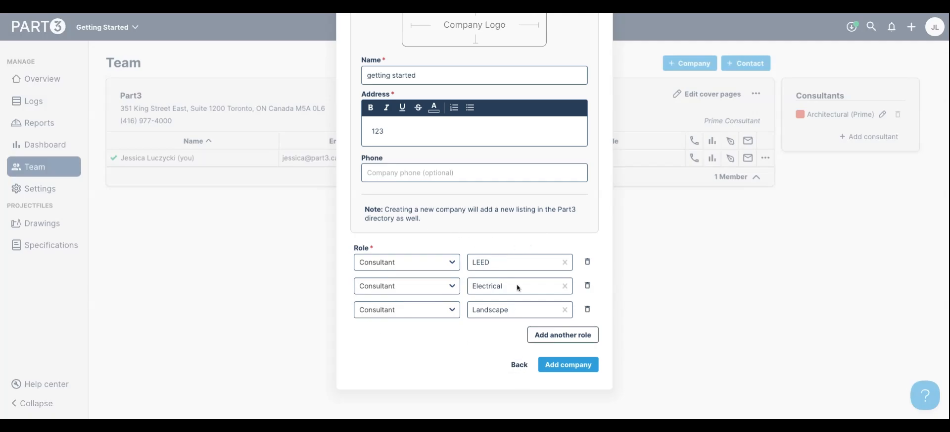
{"action": "left_click", "coordinate": [562, 364]}
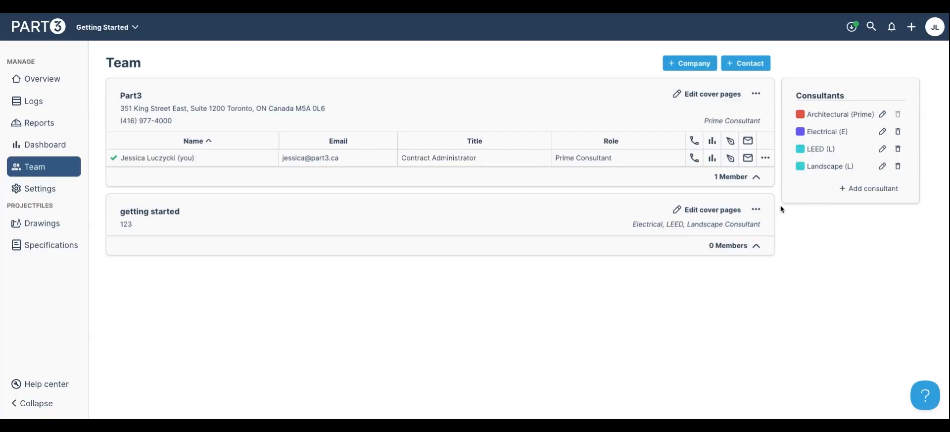
- Start adding a member to the getting started company and choose an existing directory contact
{"action": "left_click", "coordinate": [758, 210]}
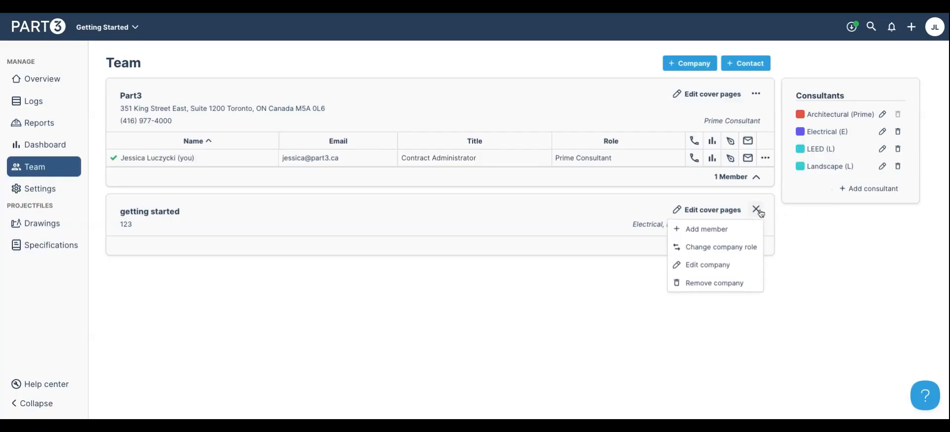
{"action": "left_click", "coordinate": [726, 226]}
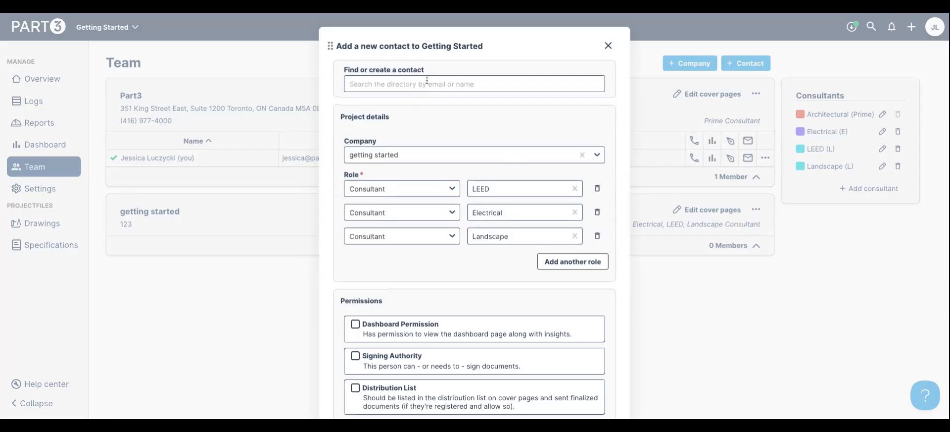
{"action": "left_click", "coordinate": [428, 83]}
{"action": "left_click", "coordinate": [489, 48]}
{"action": "scroll", "coordinate": [495, 98], "scroll_direction": "down", "scroll_amount": 3}
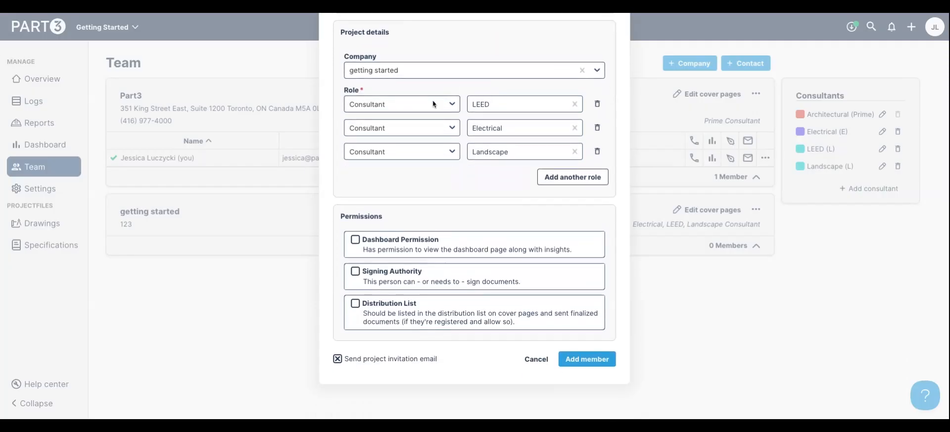
{"action": "scroll", "coordinate": [492, 112], "scroll_direction": "up", "scroll_amount": 3}
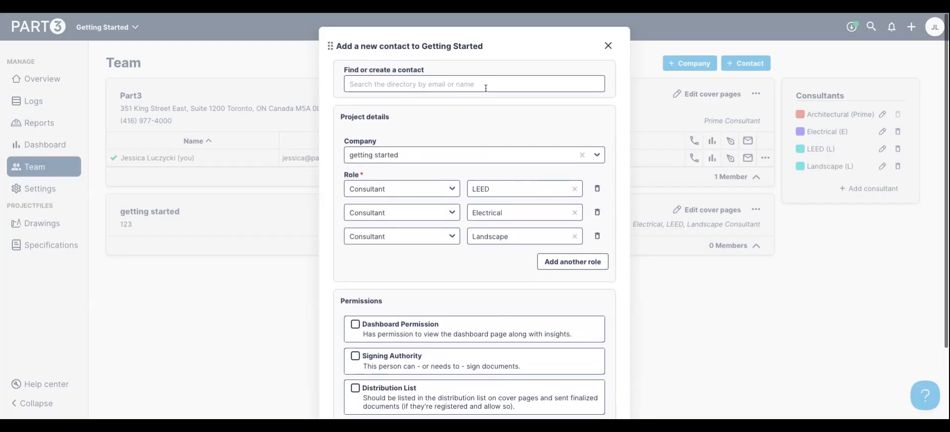
{"action": "left_click", "coordinate": [486, 88]}
{"action": "left_click", "coordinate": [381, 171]}
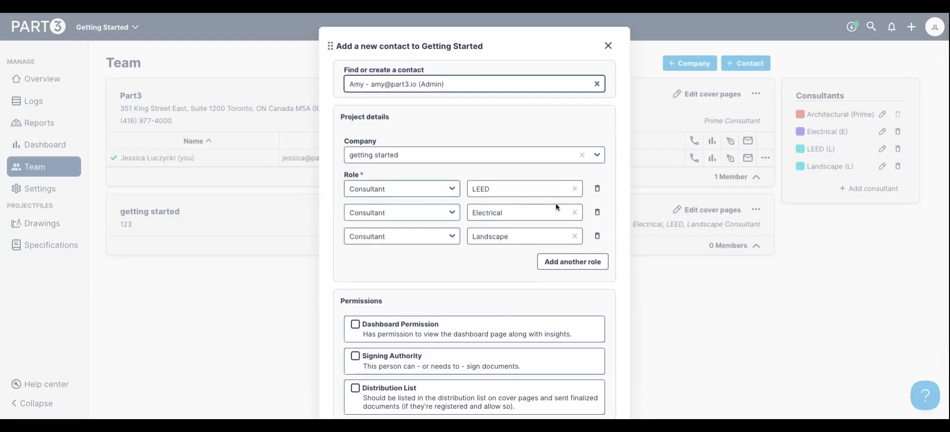
- Remove the contact's LEED and Landscape roles, keeping Electrical, and turn off the project invitation email
{"action": "left_click", "coordinate": [597, 189]}
{"action": "left_click", "coordinate": [598, 212]}
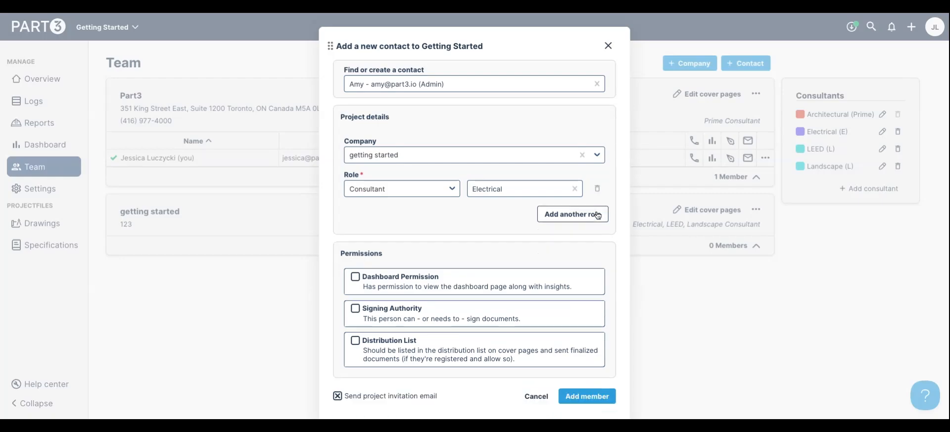
{"action": "scroll", "coordinate": [502, 215], "scroll_direction": "down", "scroll_amount": 1}
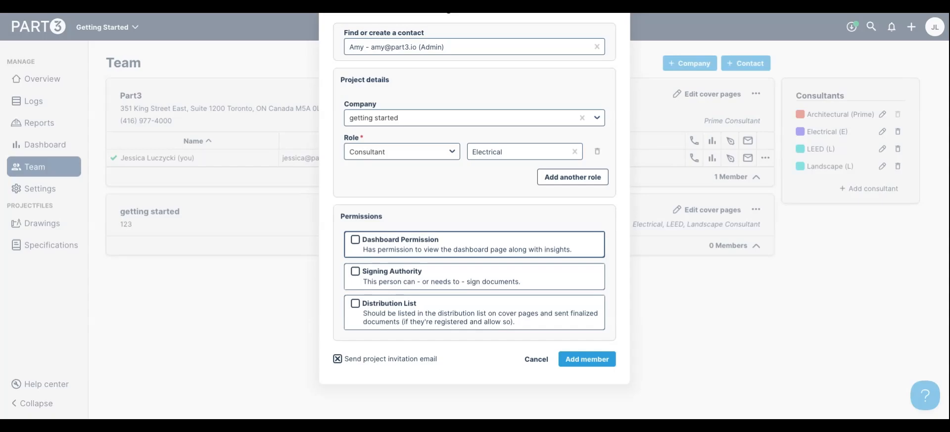
{"action": "scroll", "coordinate": [549, 266], "scroll_direction": "up", "scroll_amount": 1}
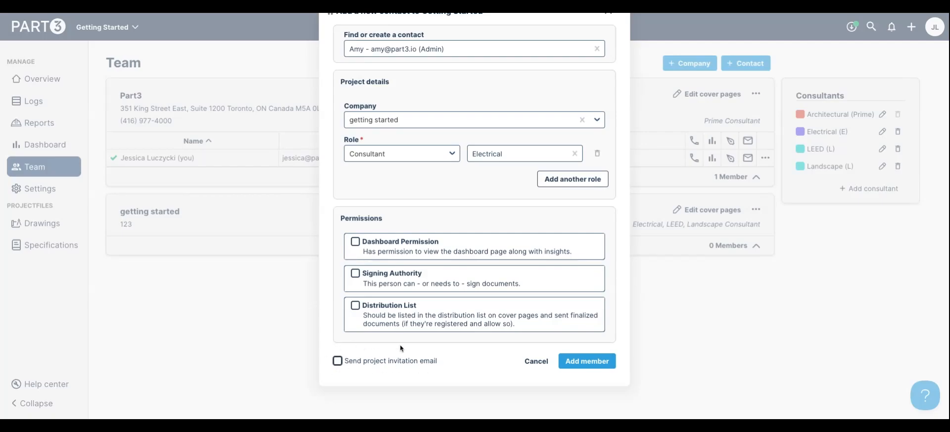
- Add the contact to the getting started company and send them the project invitation from the team list
{"action": "left_click", "coordinate": [594, 365]}
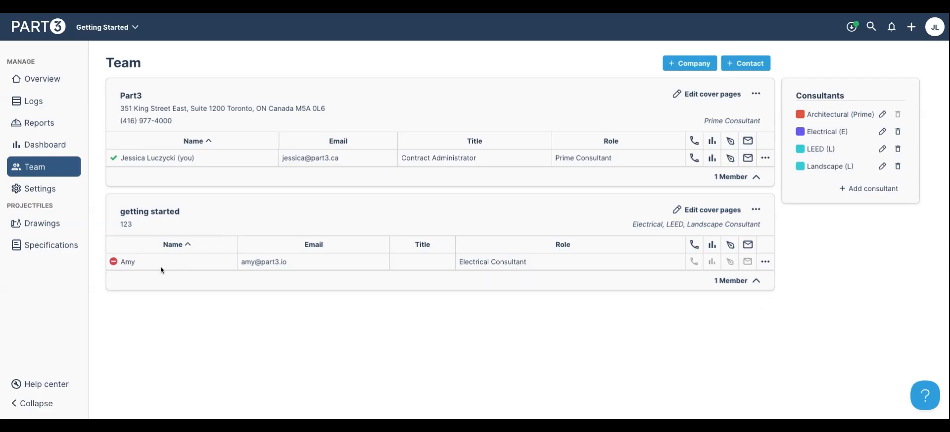
{"action": "left_click", "coordinate": [765, 261]}
{"action": "left_click", "coordinate": [761, 320]}
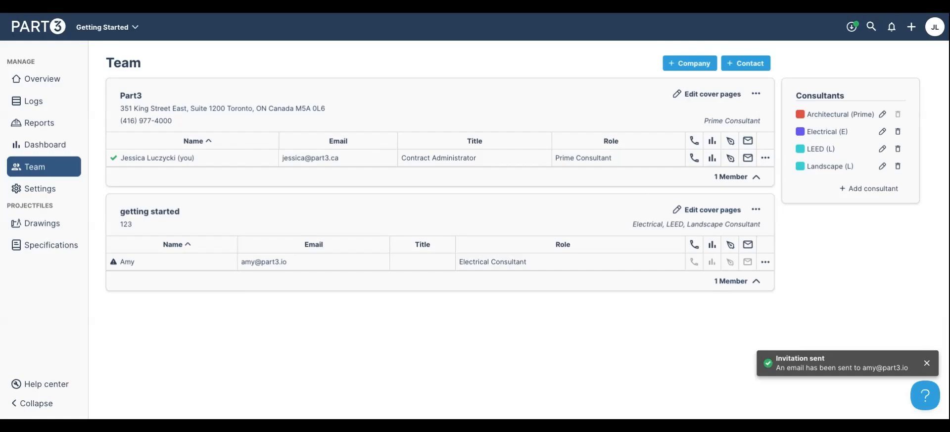
- Set the RFI review period to 5 business days in the project's general settings and save
{"action": "left_click", "coordinate": [43, 195]}
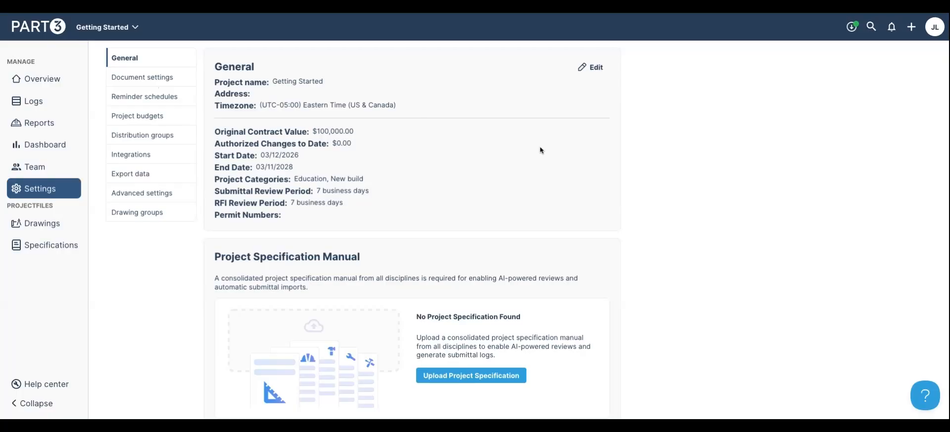
{"action": "left_click", "coordinate": [596, 73]}
{"action": "scroll", "coordinate": [600, 90], "scroll_direction": "down", "scroll_amount": 4}
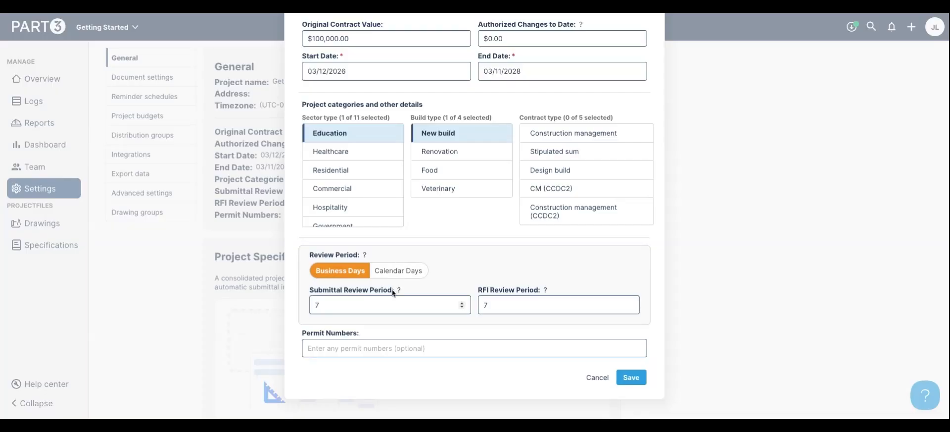
{"action": "mouse_move", "coordinate": [399, 291]}
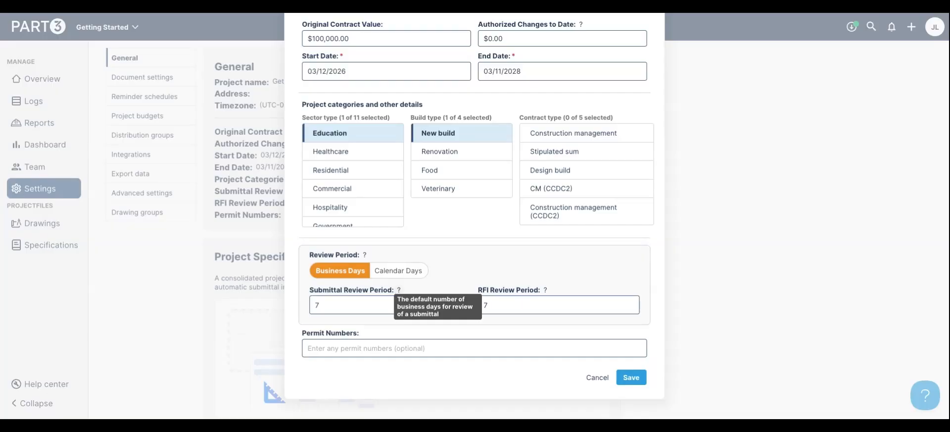
{"action": "left_click", "coordinate": [630, 307]}
{"action": "left_click", "coordinate": [630, 307]}
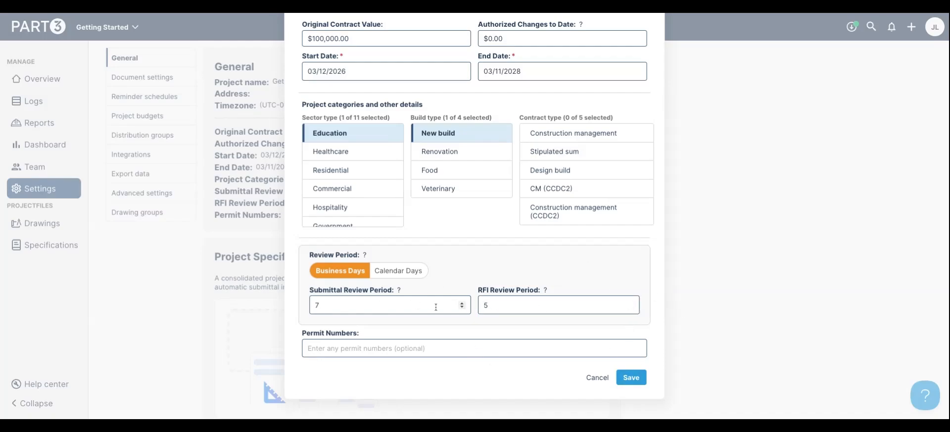
{"action": "left_click", "coordinate": [631, 378]}
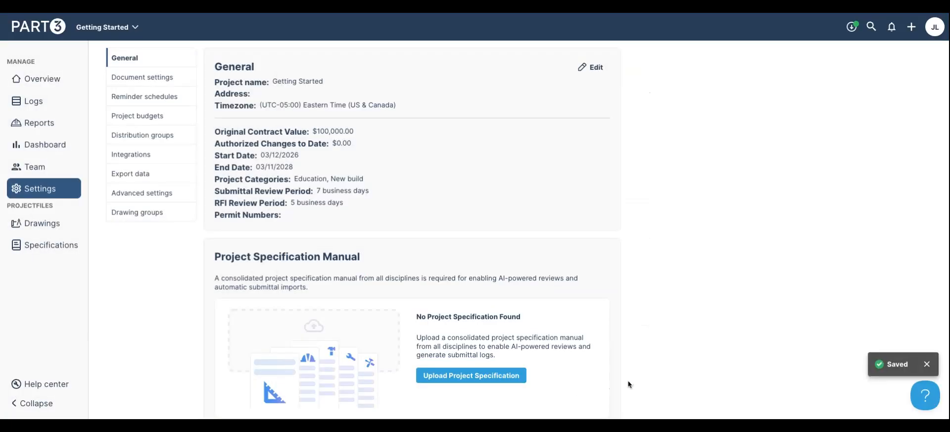
- Examine the Project Specification Manual section and the Submittal Assistant option in the project's general settings
{"action": "scroll", "coordinate": [475, 35], "scroll_direction": "down", "scroll_amount": 3}
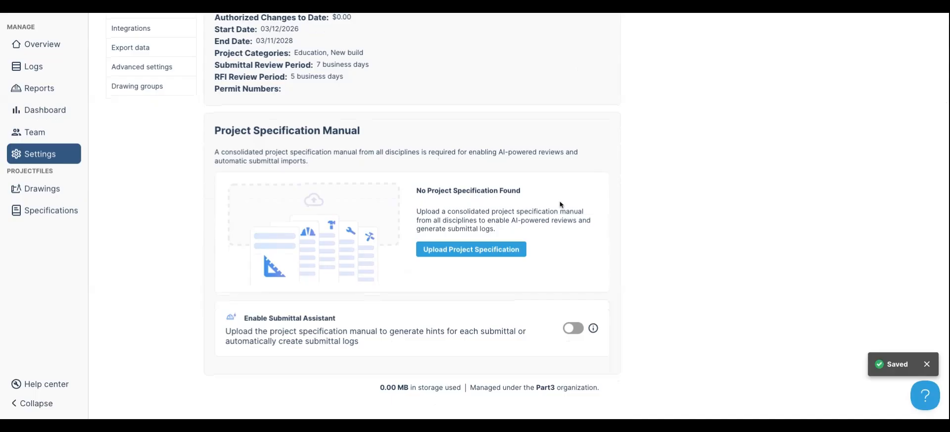
{"action": "scroll", "coordinate": [559, 204], "scroll_direction": "down", "scroll_amount": 1}
{"action": "scroll", "coordinate": [560, 203], "scroll_direction": "up", "scroll_amount": 1}
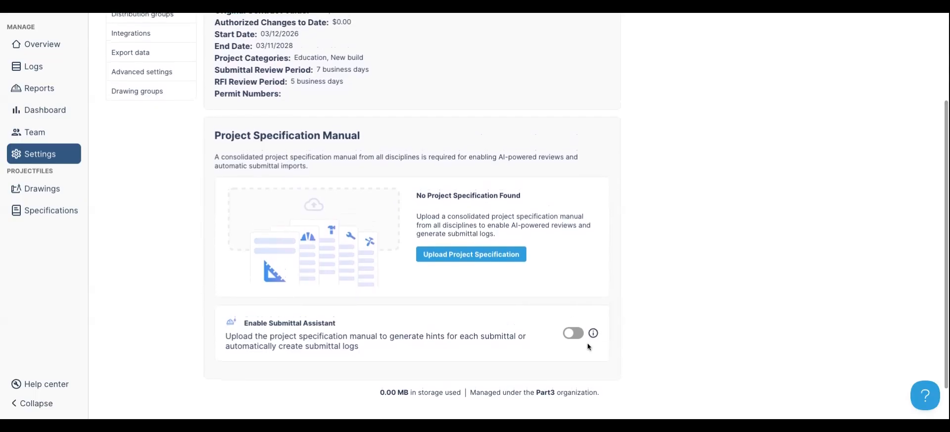
{"action": "scroll", "coordinate": [114, 186], "scroll_direction": "up", "scroll_amount": 1}
{"action": "scroll", "coordinate": [121, 186], "scroll_direction": "up", "scroll_amount": 2}
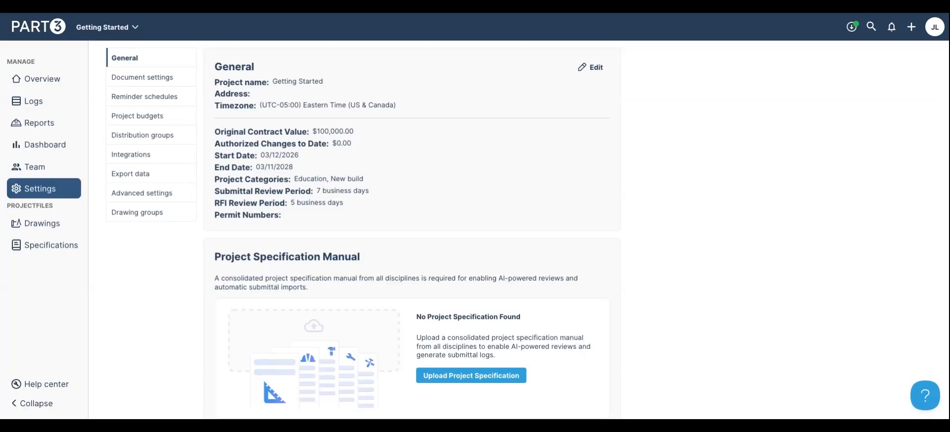
- In the Site Instruction document settings, choose the prime consultant contact as default and primary assignee for the Architectural discipline
{"action": "left_click", "coordinate": [191, 78]}
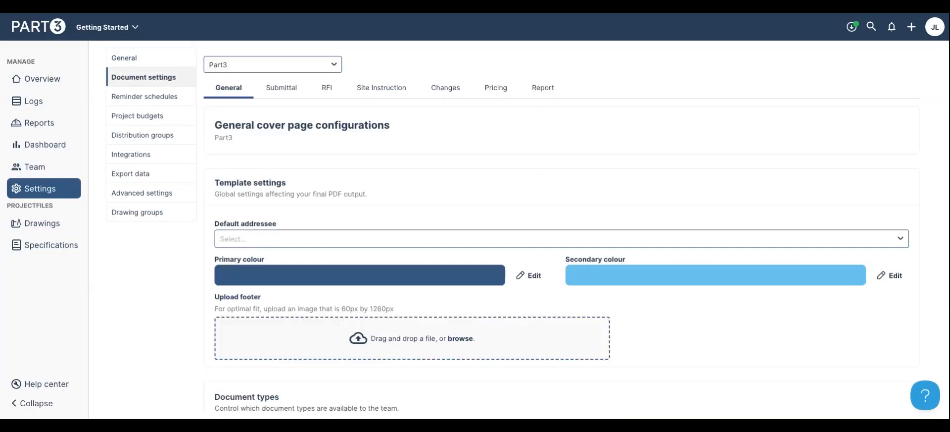
{"action": "left_click", "coordinate": [382, 87]}
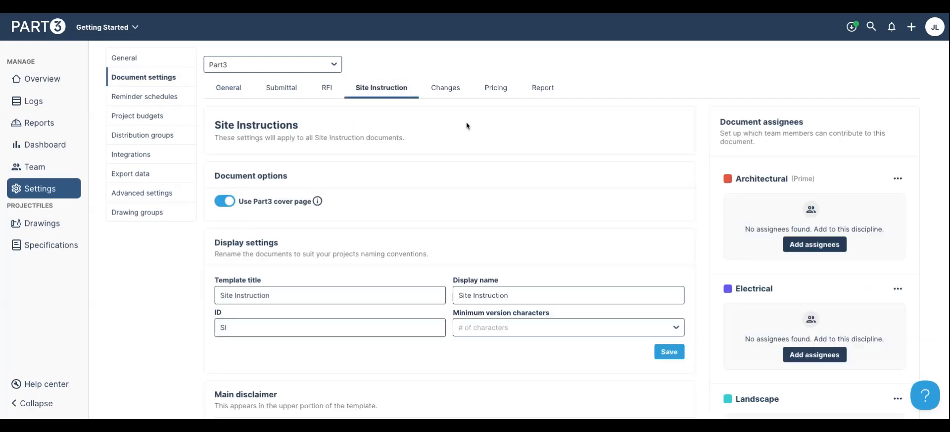
{"action": "scroll", "coordinate": [472, 160], "scroll_direction": "down", "scroll_amount": 1}
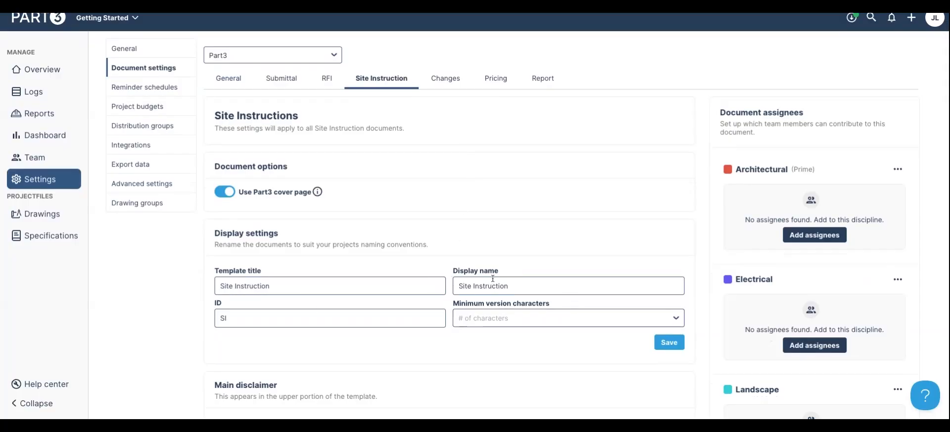
{"action": "scroll", "coordinate": [498, 312], "scroll_direction": "down", "scroll_amount": 4}
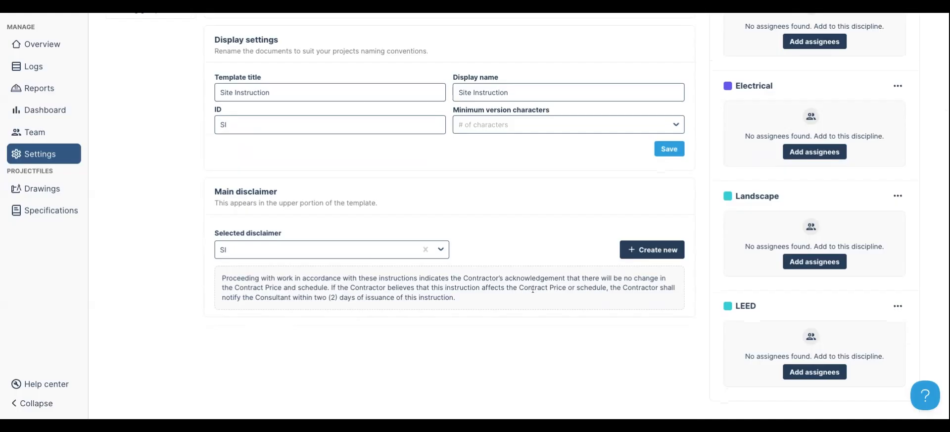
{"action": "scroll", "coordinate": [532, 289], "scroll_direction": "up", "scroll_amount": 4}
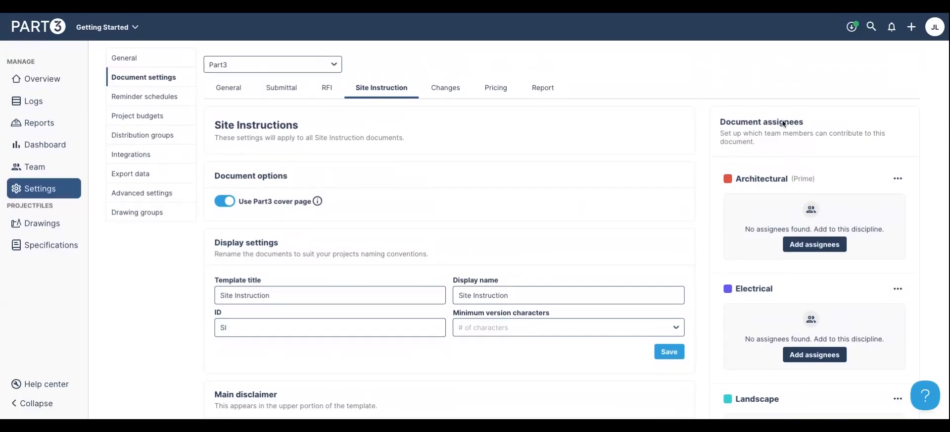
{"action": "left_click", "coordinate": [833, 246]}
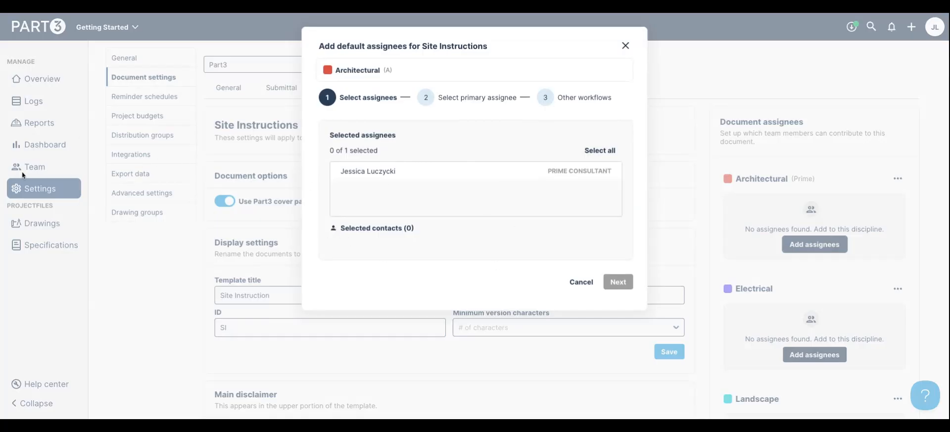
{"action": "left_click", "coordinate": [425, 173]}
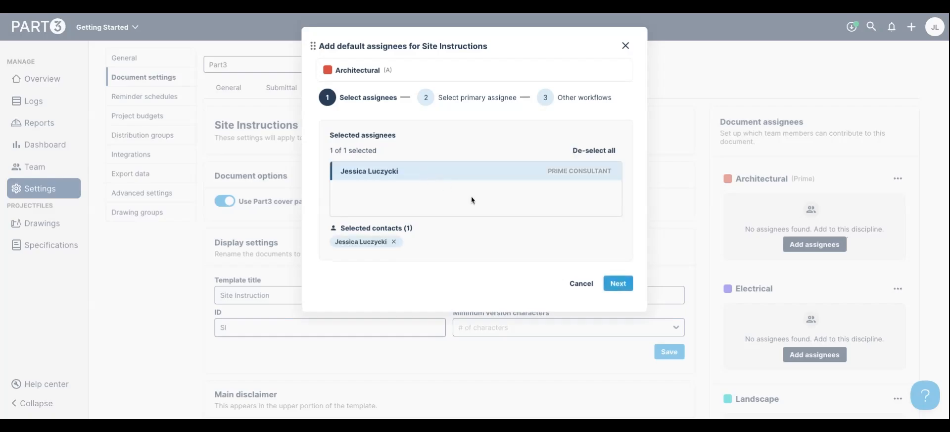
{"action": "left_click", "coordinate": [619, 282]}
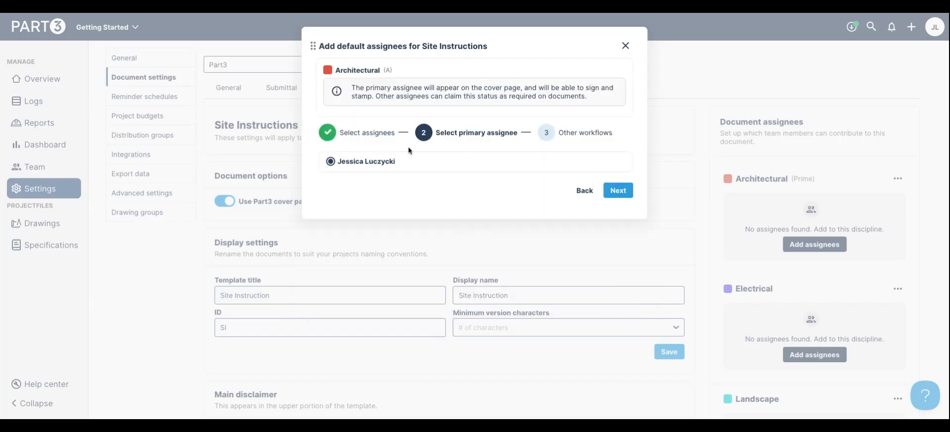
{"action": "left_click", "coordinate": [618, 191]}
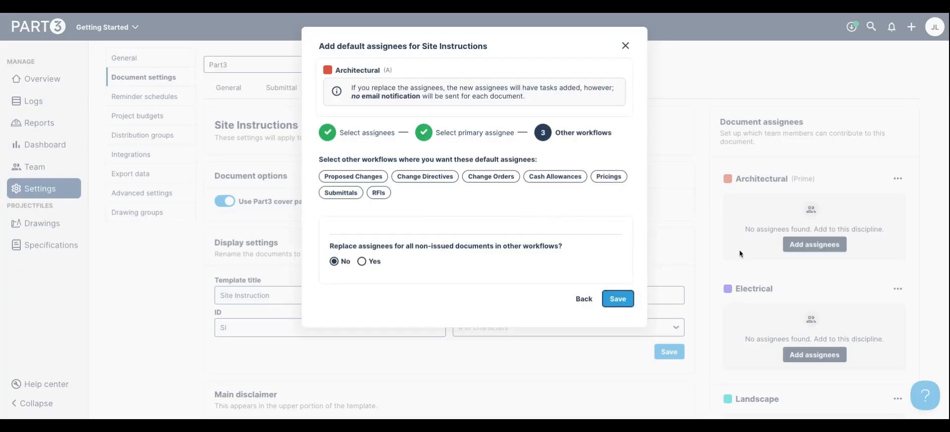
- Apply the default assignee to Change Directives, Change Orders, Cash Allowances, Pricings, RFIs and Submittals as well, save, and check the Pricing settings
{"action": "left_click_drag", "start_coordinate": [321, 40], "coordinate": [646, 69]}
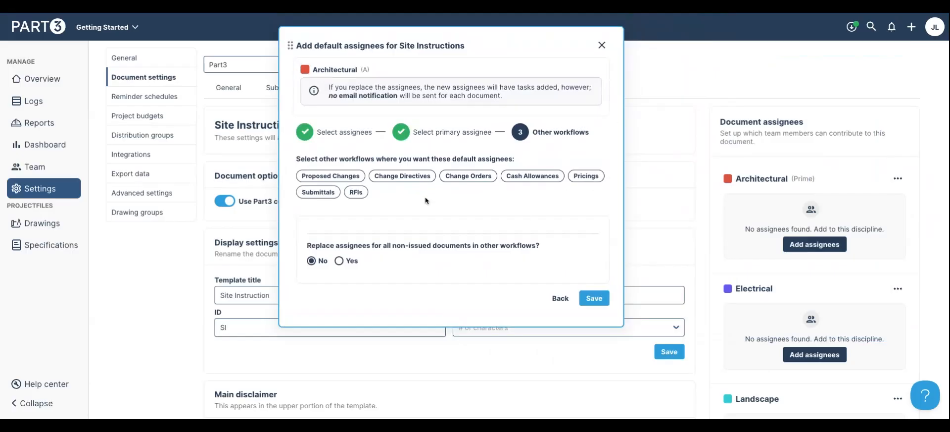
{"action": "left_click", "coordinate": [402, 177]}
{"action": "left_click", "coordinate": [468, 178]}
{"action": "left_click", "coordinate": [532, 177]}
{"action": "left_click", "coordinate": [579, 178]}
{"action": "left_click", "coordinate": [358, 194]}
{"action": "left_click", "coordinate": [317, 193]}
{"action": "left_click", "coordinate": [594, 297]}
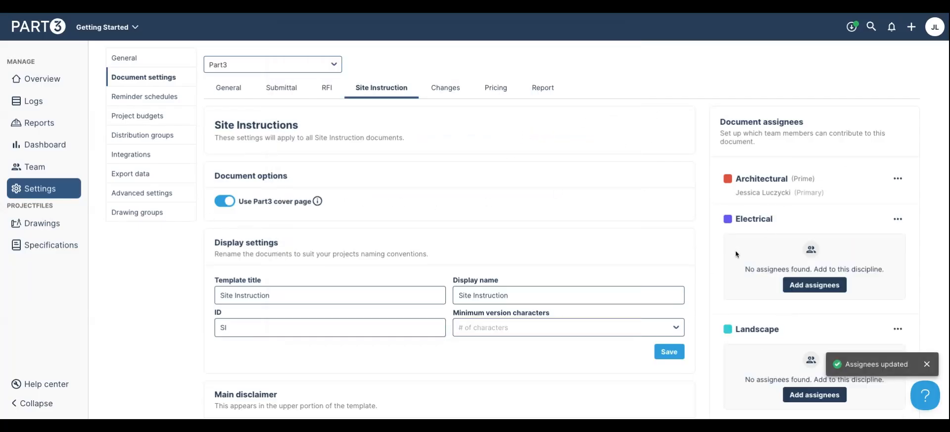
{"action": "left_click", "coordinate": [496, 90]}
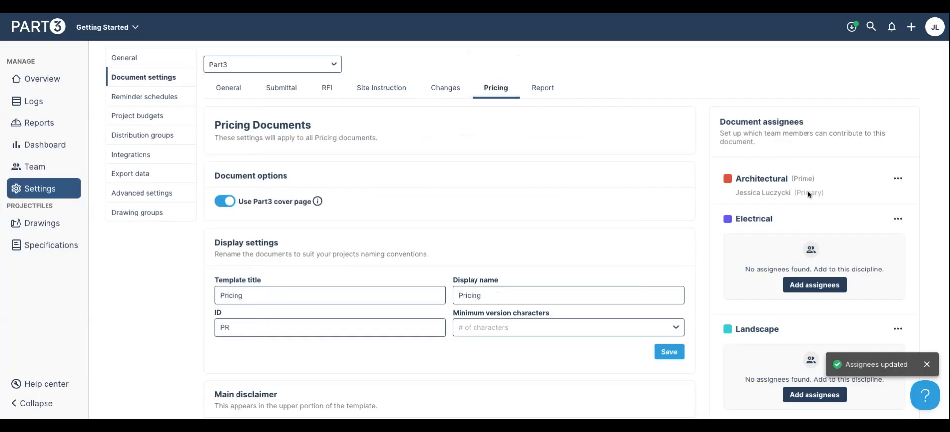
- Check the Submittal document settings, and create a new automated reminder schedule, viewing the workflows it can apply to
{"action": "left_click", "coordinate": [283, 88]}
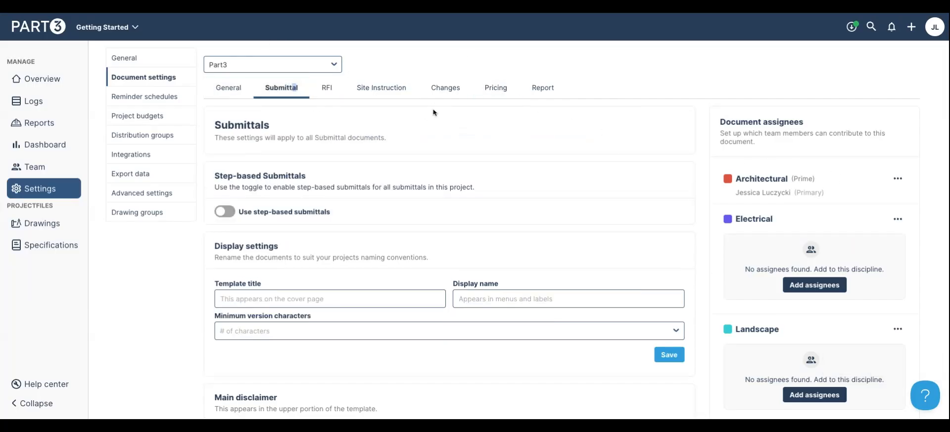
{"action": "left_click", "coordinate": [151, 96]}
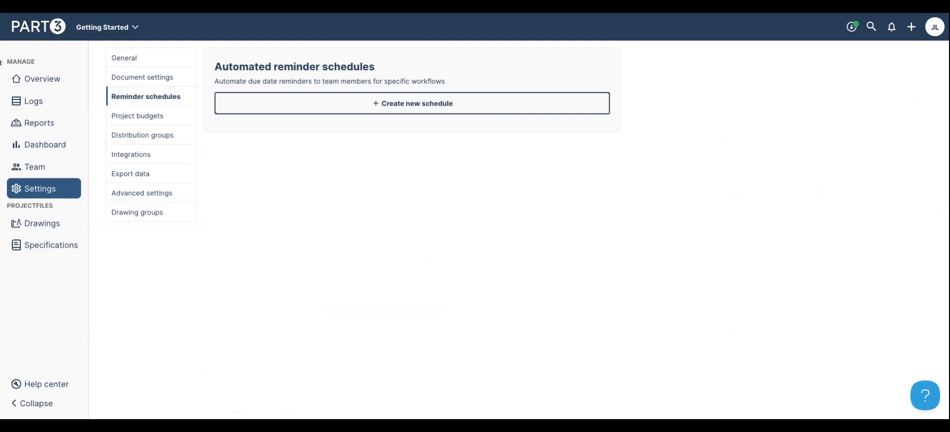
{"action": "left_click", "coordinate": [445, 113]}
{"action": "left_click", "coordinate": [366, 142]}
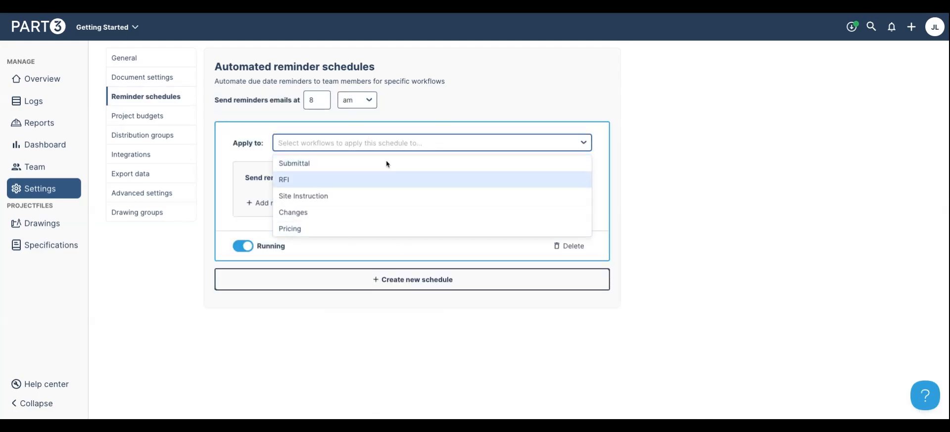
{"action": "left_click", "coordinate": [579, 80]}
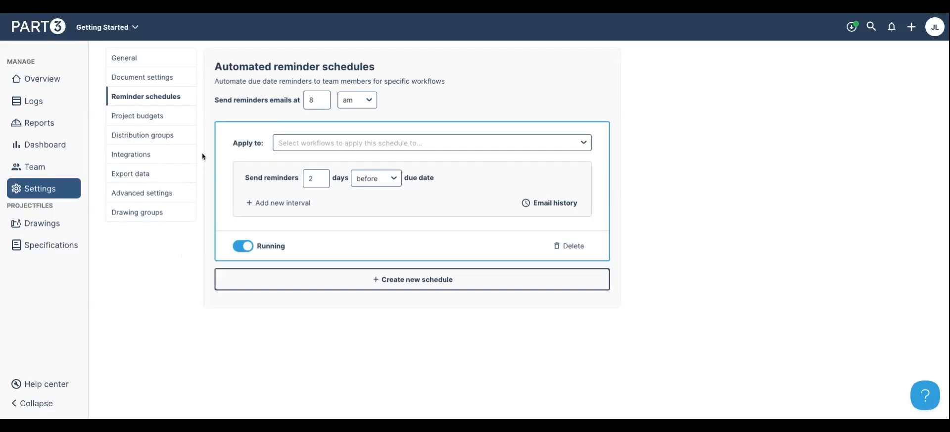
- View the project budgets, and draft a distribution group named test for Submittals and RFIs, closing it at the contact selection without creating it
{"action": "left_click", "coordinate": [142, 123]}
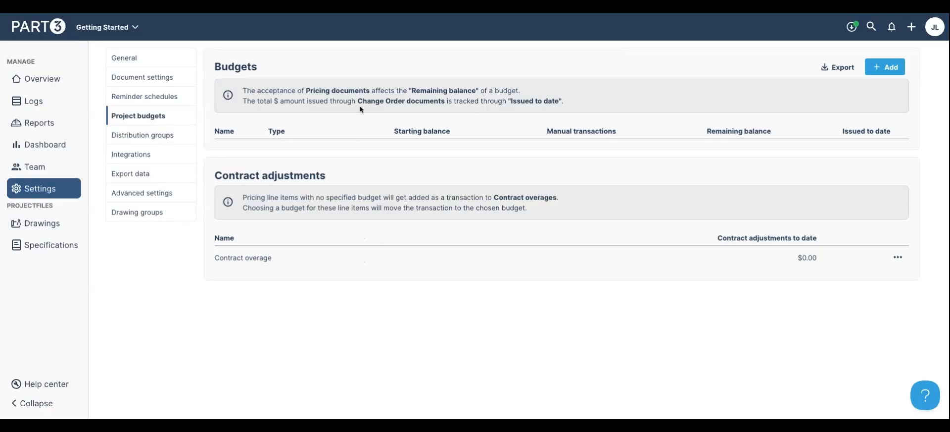
{"action": "left_click", "coordinate": [148, 139]}
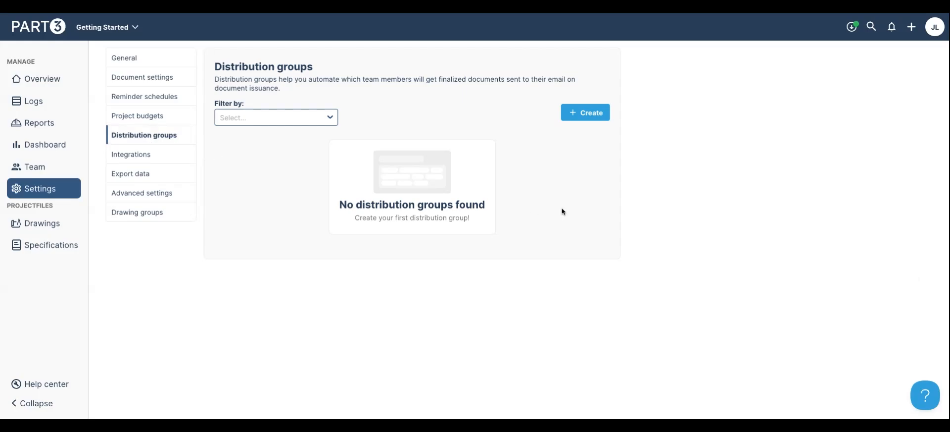
{"action": "left_click", "coordinate": [583, 118]}
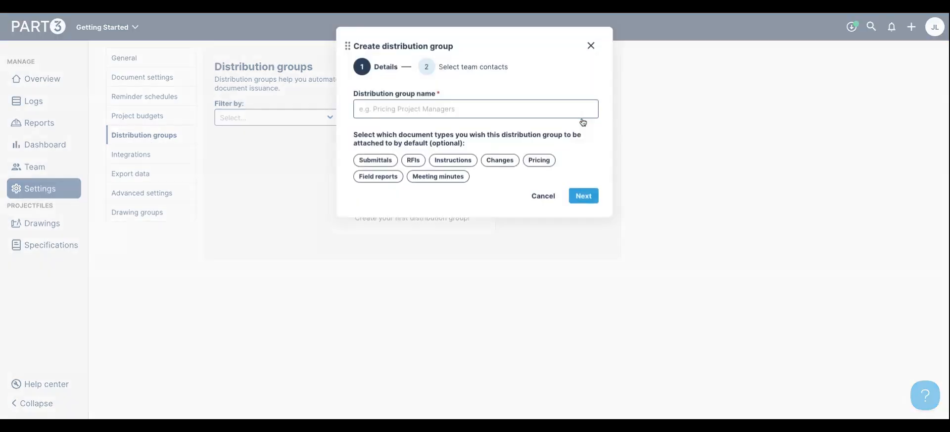
{"action": "left_click", "coordinate": [378, 162]}
{"action": "left_click", "coordinate": [413, 161]}
{"action": "left_click", "coordinate": [460, 114]}
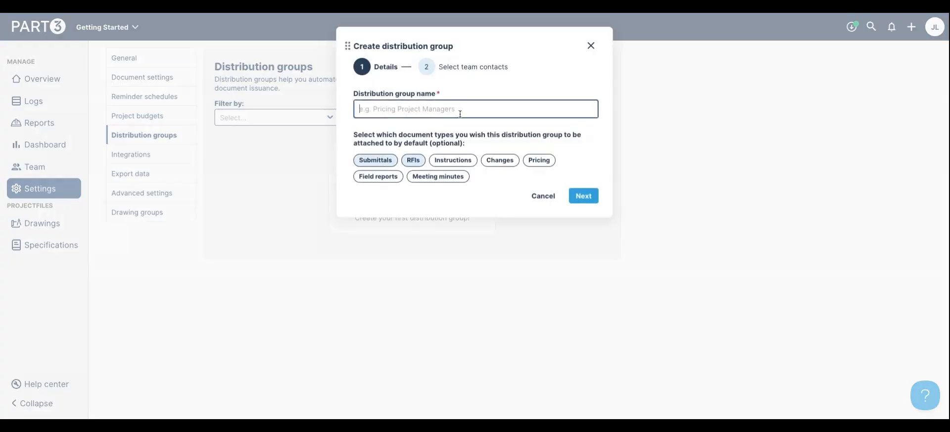
{"action": "type", "text": "test"}
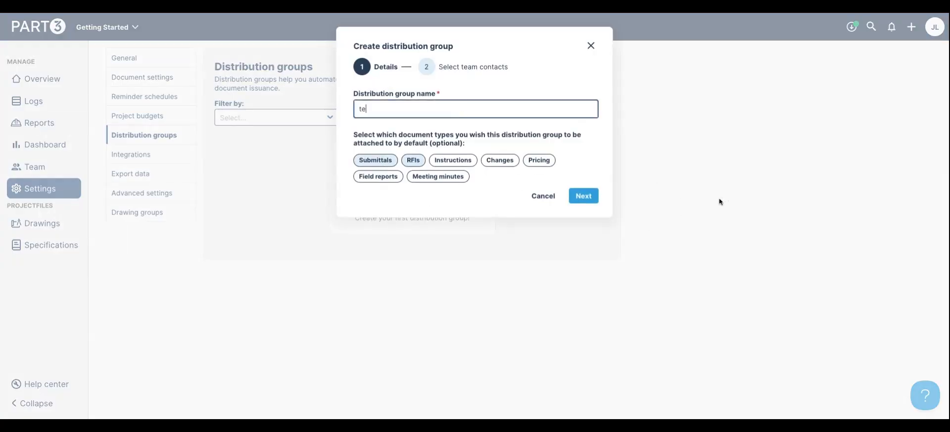
{"action": "left_click", "coordinate": [584, 196]}
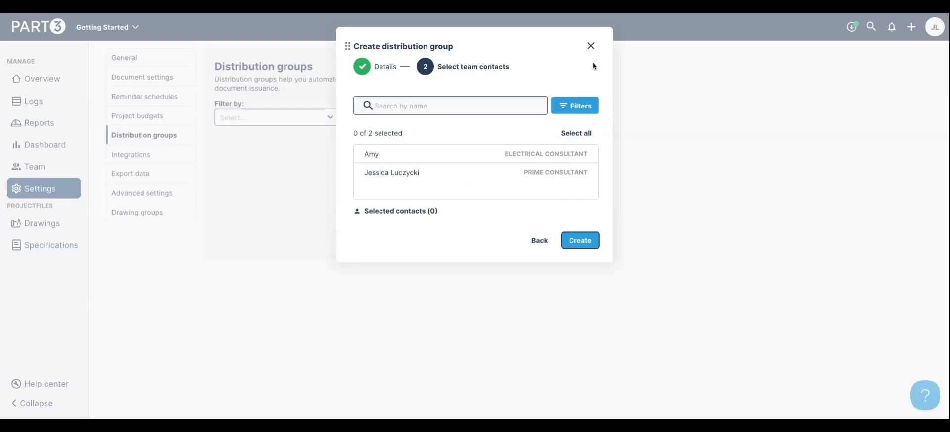
{"action": "left_click", "coordinate": [591, 46]}
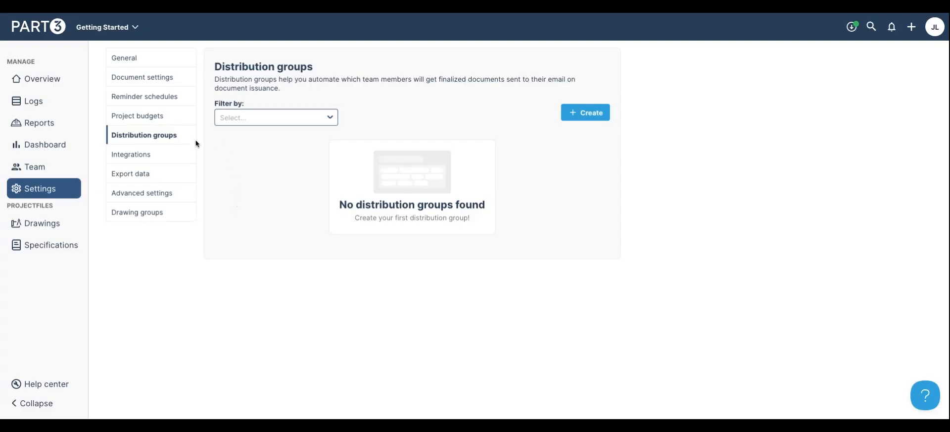
- View the project's Procore integration settings and read the help article "Connecting Part3 & Procore", closing the help widget when done
{"action": "left_click", "coordinate": [133, 157]}
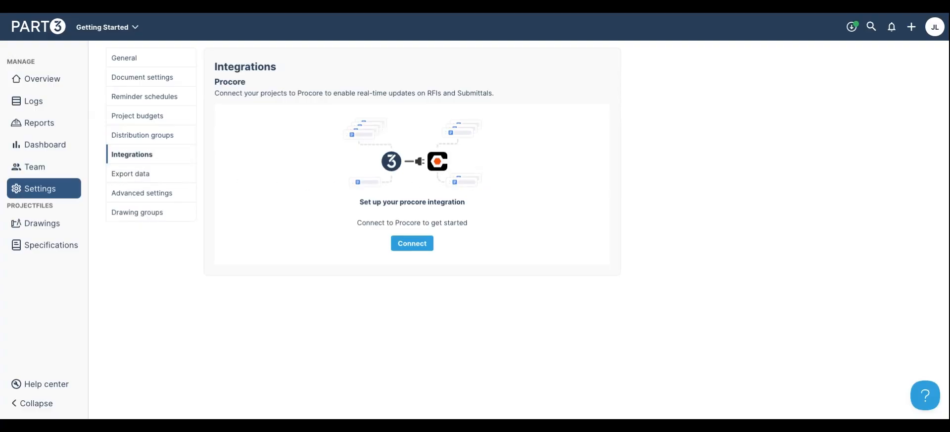
{"action": "left_click", "coordinate": [926, 395]}
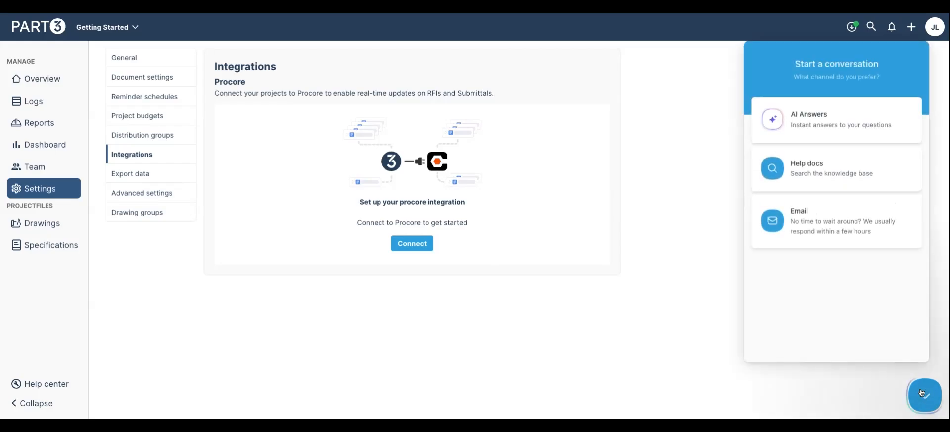
{"action": "left_click", "coordinate": [862, 185]}
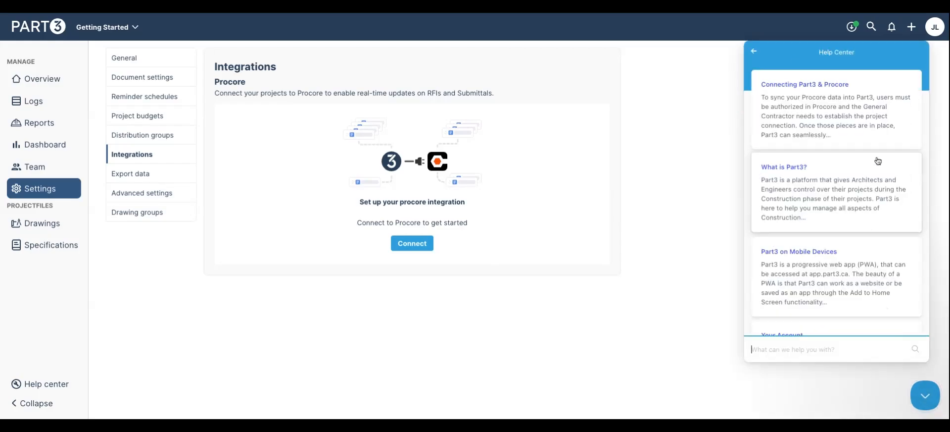
{"action": "left_click", "coordinate": [830, 118]}
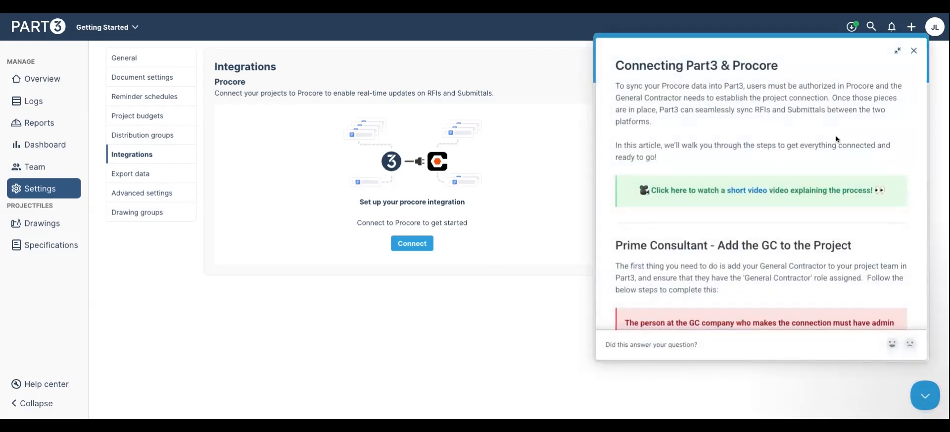
{"action": "scroll", "coordinate": [744, 189], "scroll_direction": "down", "scroll_amount": 5}
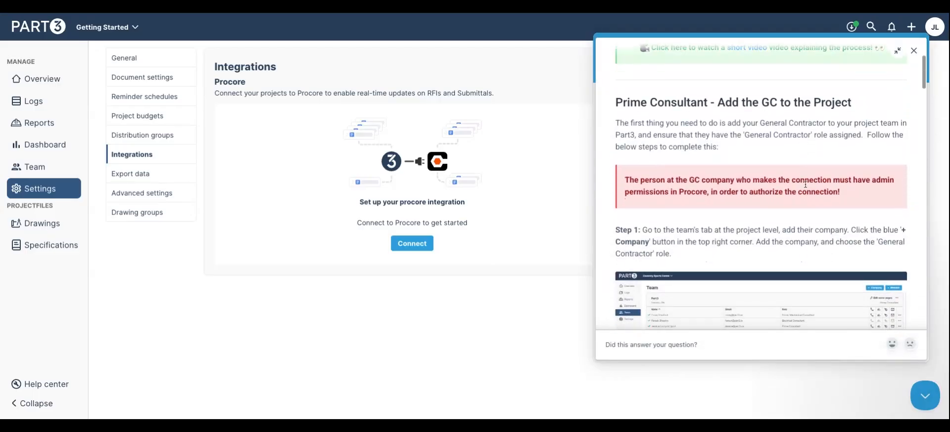
{"action": "scroll", "coordinate": [728, 140], "scroll_direction": "down", "scroll_amount": 8}
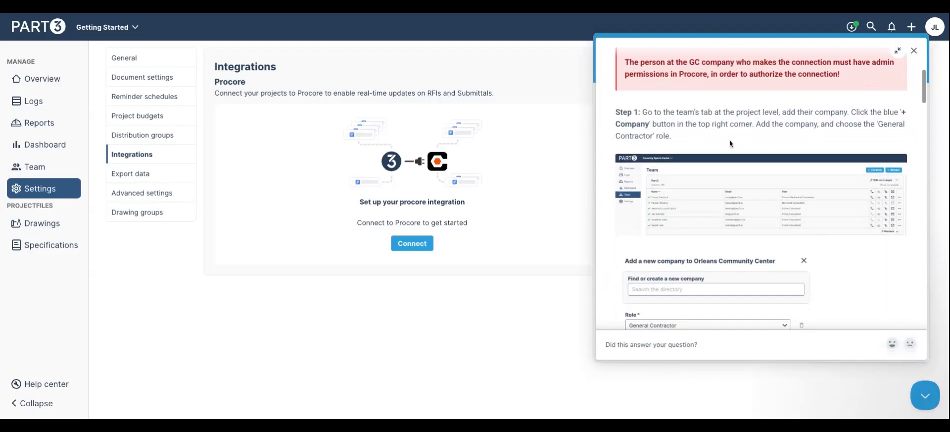
{"action": "scroll", "coordinate": [730, 144], "scroll_direction": "down", "scroll_amount": 15}
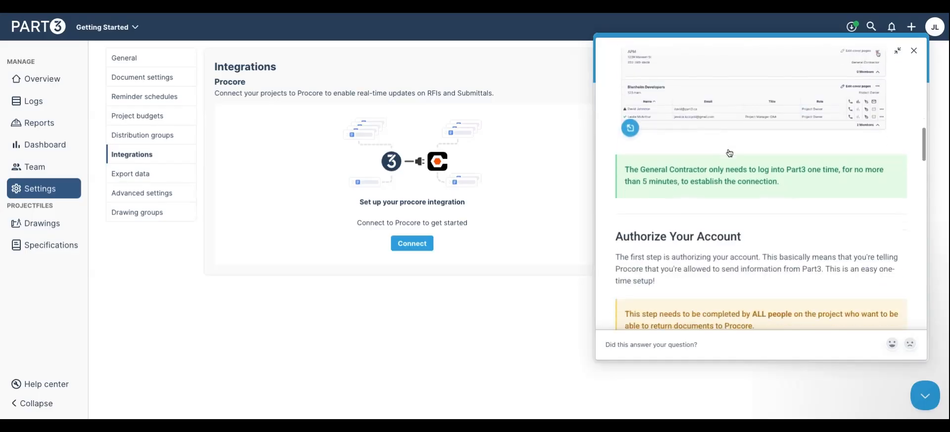
{"action": "scroll", "coordinate": [729, 152], "scroll_direction": "down", "scroll_amount": 3}
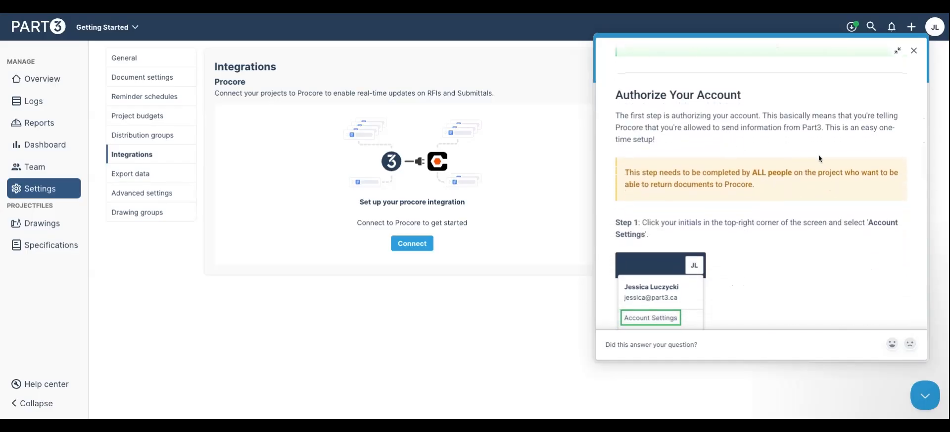
{"action": "left_click", "coordinate": [915, 52]}
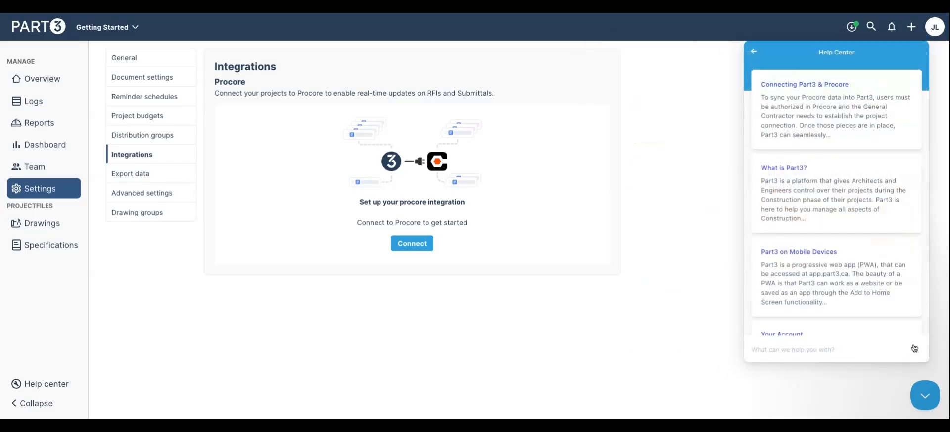
{"action": "left_click", "coordinate": [933, 405]}
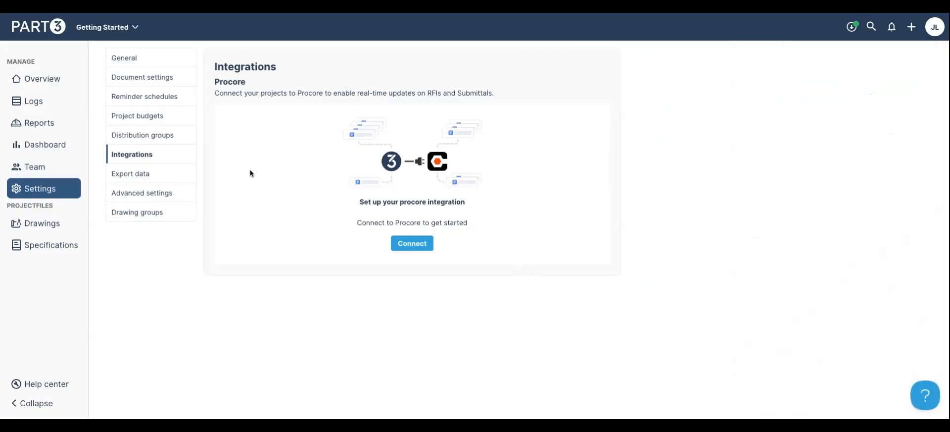
- Examine the project's data export options and its advanced settings, including default reasons, digital sealing, archiving and deletion
{"action": "left_click", "coordinate": [162, 180]}
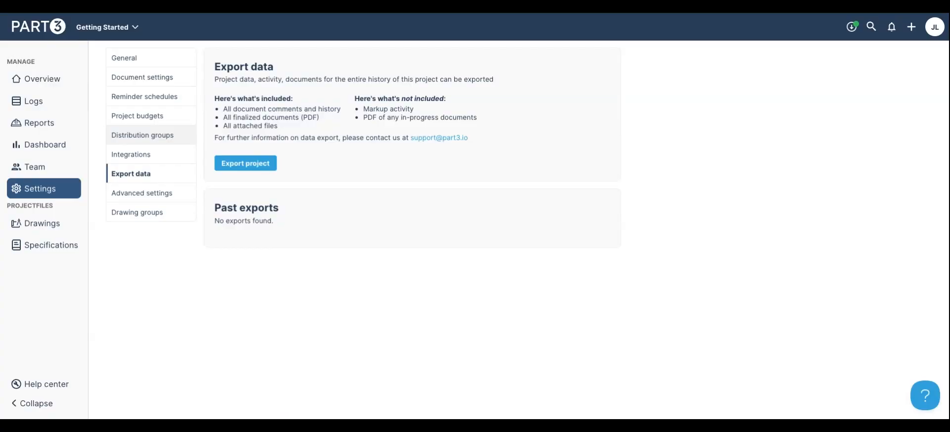
{"action": "left_click", "coordinate": [142, 193]}
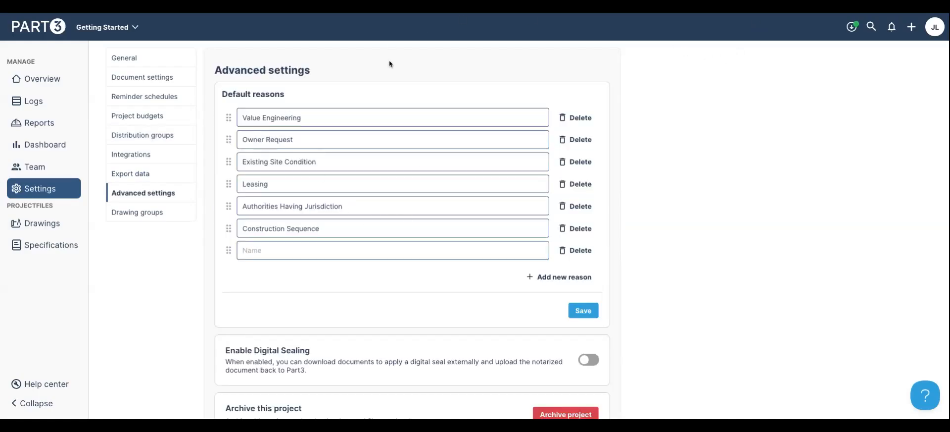
{"action": "scroll", "coordinate": [663, 188], "scroll_direction": "down", "scroll_amount": 3}
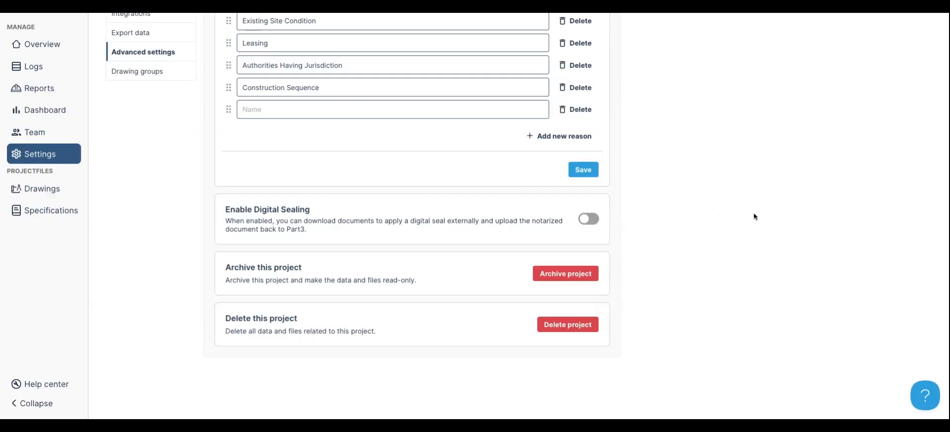
- Search the help docs for notarius and read the article on document sealing requirements in Part3
{"action": "left_click", "coordinate": [925, 394]}
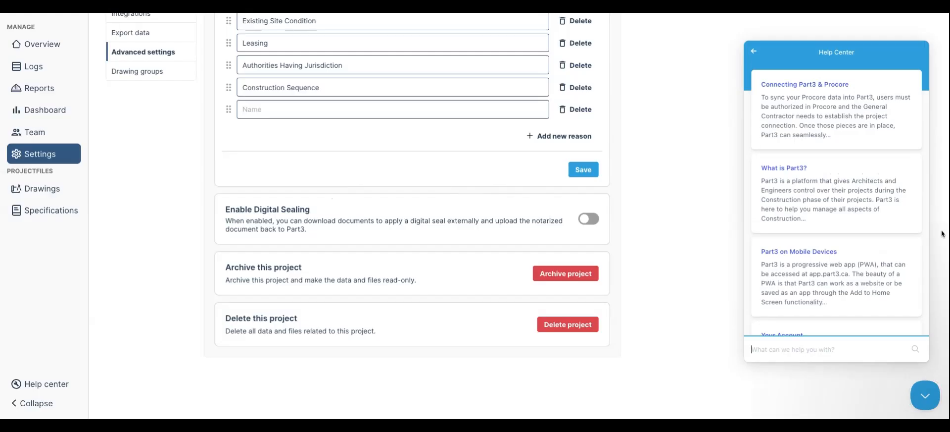
{"action": "type", "text": "notarius"}
{"action": "key", "text": "Return"}
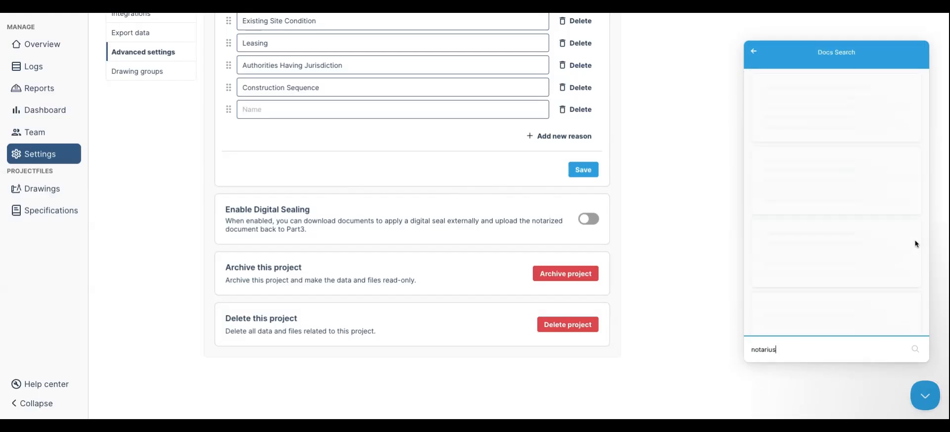
{"action": "left_click", "coordinate": [840, 113]}
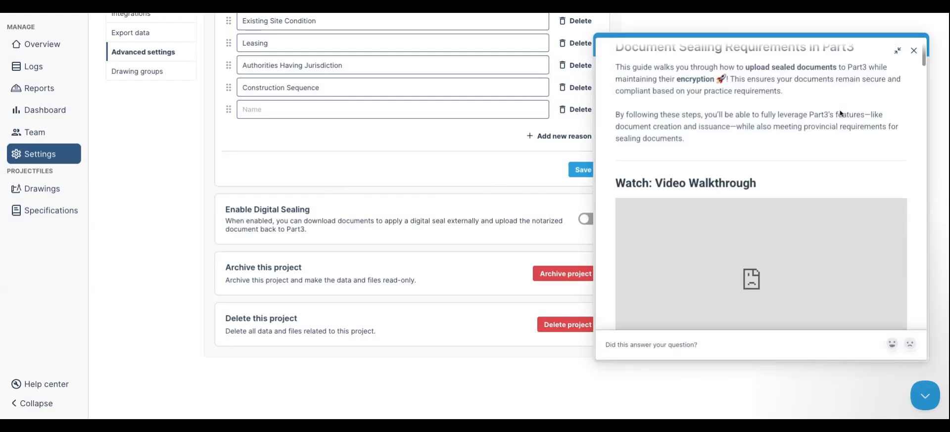
{"action": "scroll", "coordinate": [839, 112], "scroll_direction": "down", "scroll_amount": 8}
{"action": "scroll", "coordinate": [839, 115], "scroll_direction": "down", "scroll_amount": 3}
{"action": "left_click", "coordinate": [914, 51]}
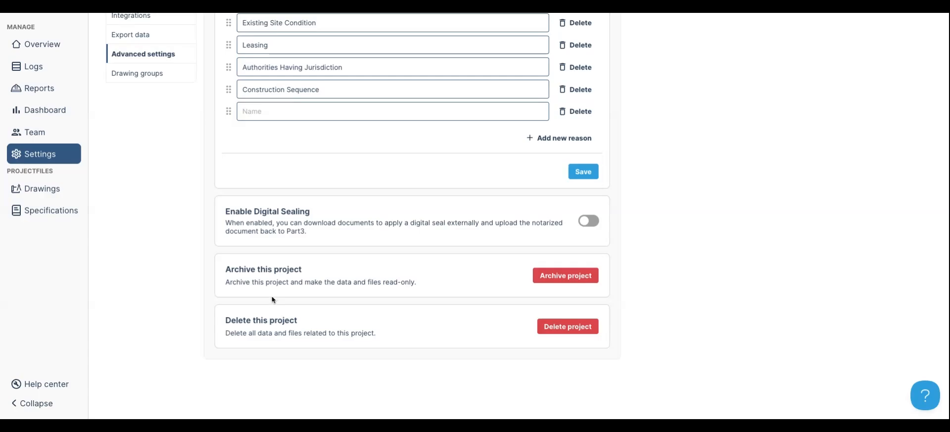
- Open the confirmation for archiving the Getting Started project, and cancel it
{"action": "left_click", "coordinate": [568, 278]}
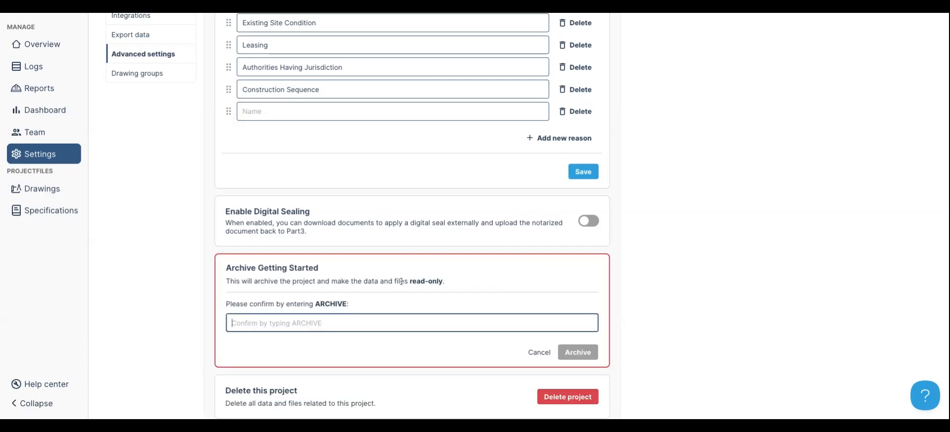
{"action": "left_click", "coordinate": [539, 352]}
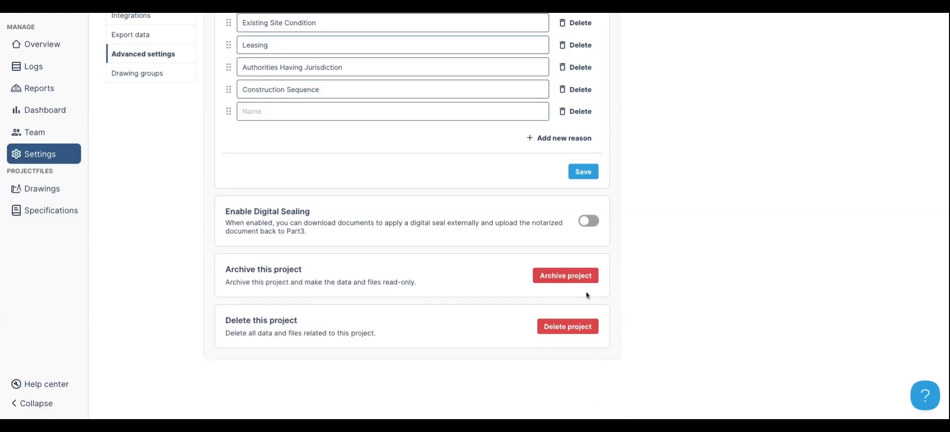
{"action": "scroll", "coordinate": [725, 244], "scroll_direction": "up", "scroll_amount": 2}
{"action": "scroll", "coordinate": [725, 245], "scroll_direction": "up", "scroll_amount": 1}
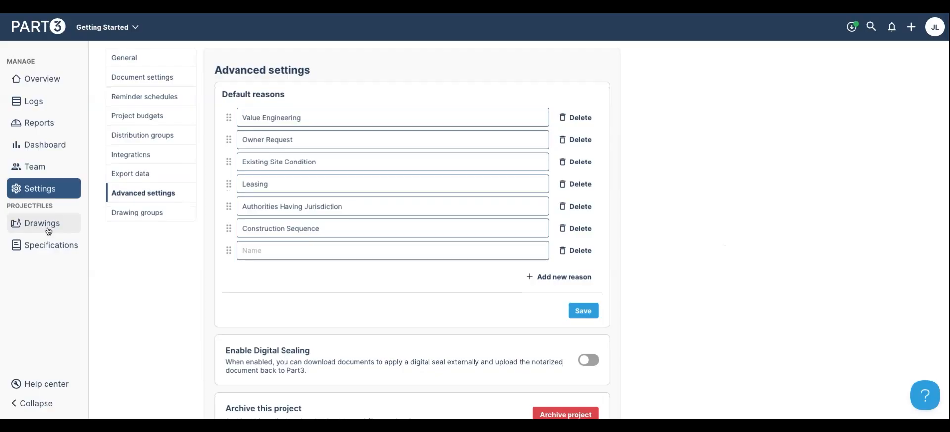
- Look through the drawing group settings, the Team page, the general settings and the Drawings and Specifications pages, ending on Drawings
{"action": "left_click", "coordinate": [140, 221]}
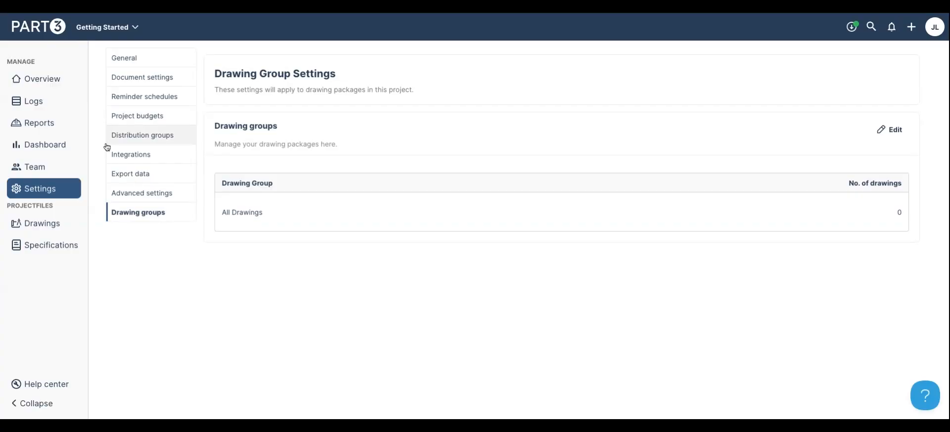
{"action": "left_click", "coordinate": [44, 170]}
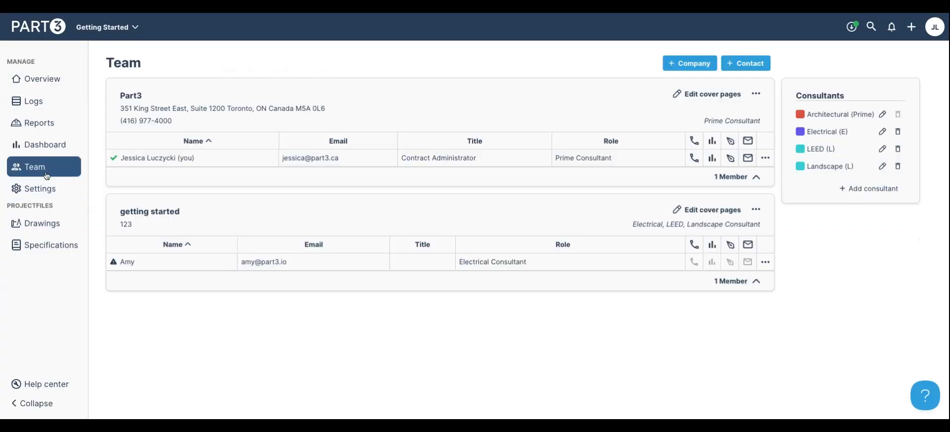
{"action": "left_click", "coordinate": [32, 189]}
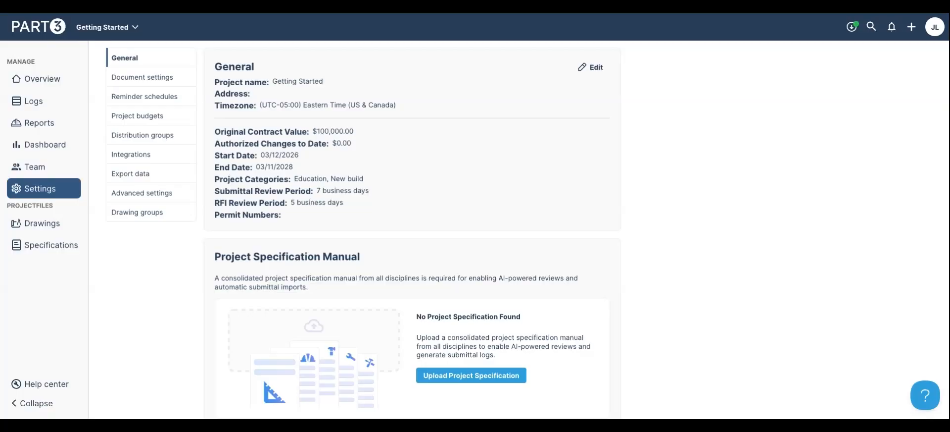
{"action": "left_click", "coordinate": [54, 223]}
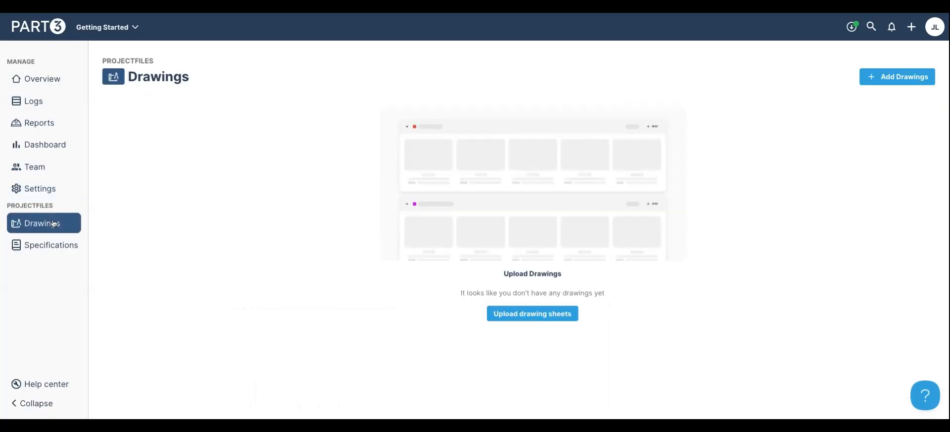
{"action": "left_click", "coordinate": [54, 247]}
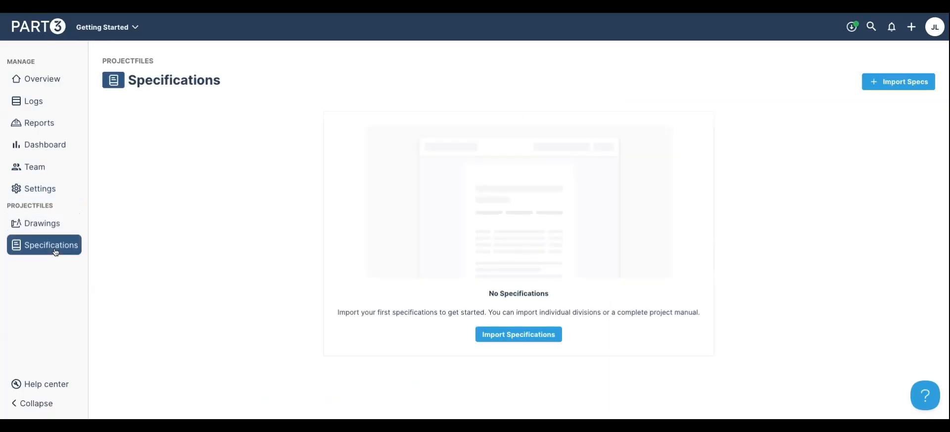
{"action": "left_click", "coordinate": [69, 224]}
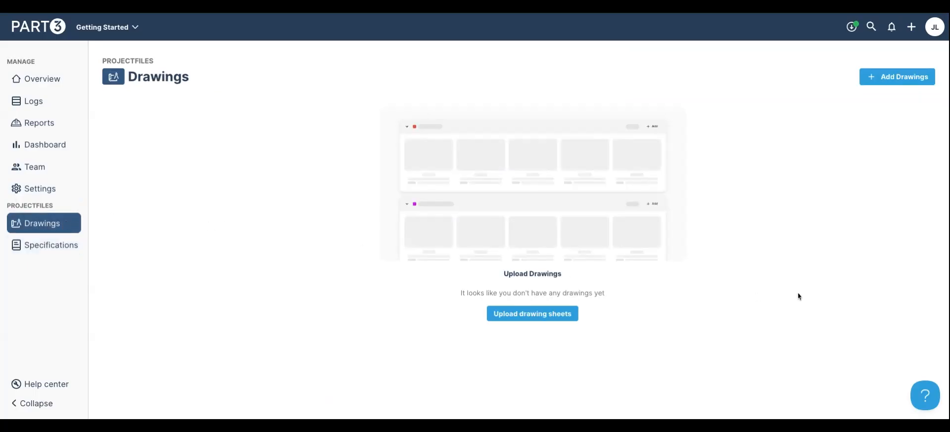